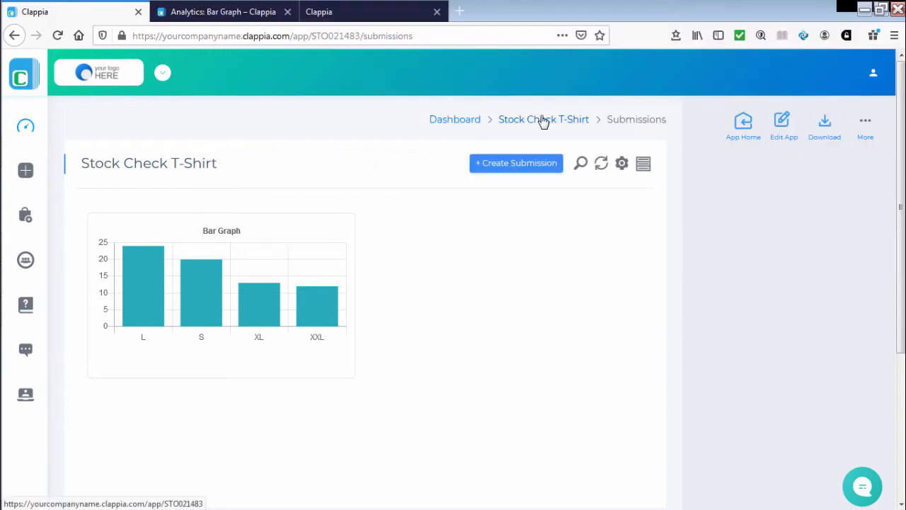
- Open the Stock Check T-Shirt app's submissions, look through the table's rows and columns, and change the number of items per page
left_click(543, 121)
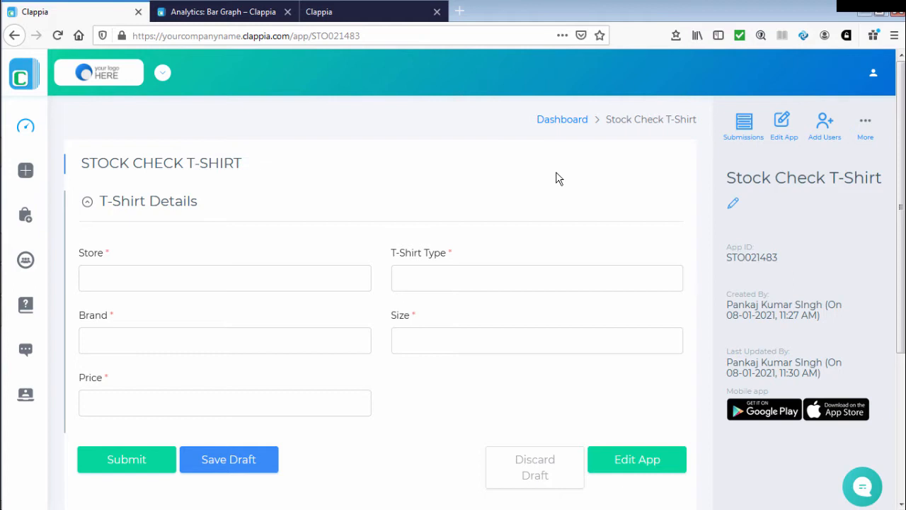
left_click(736, 131)
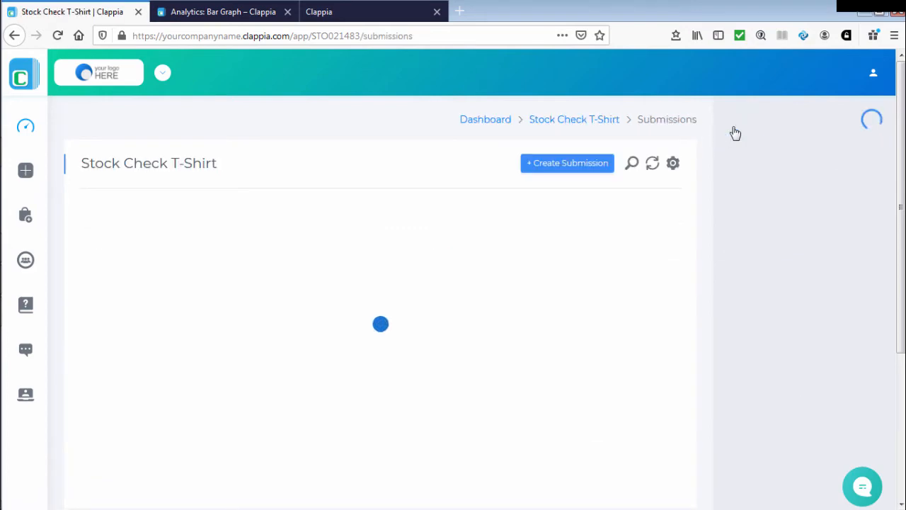
scroll(468, 286, "down", 3)
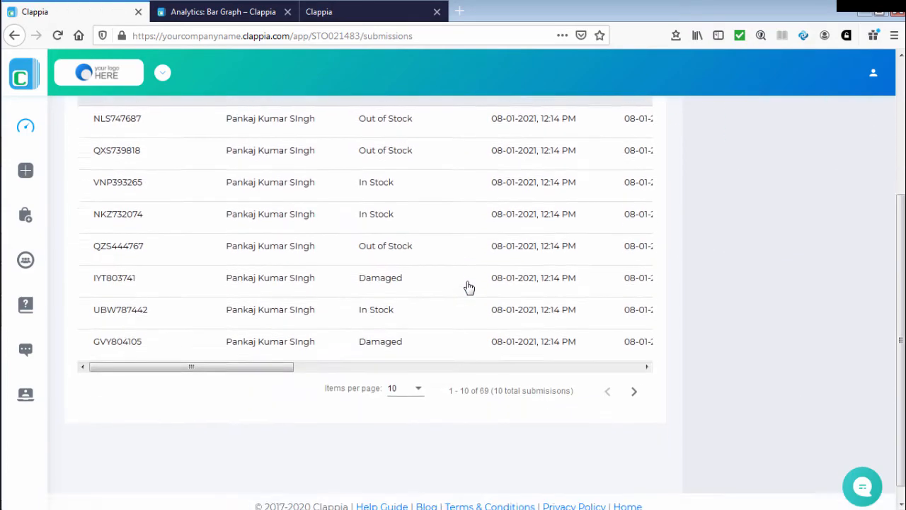
scroll(468, 286, "down", 1)
scroll(468, 286, "up", 3)
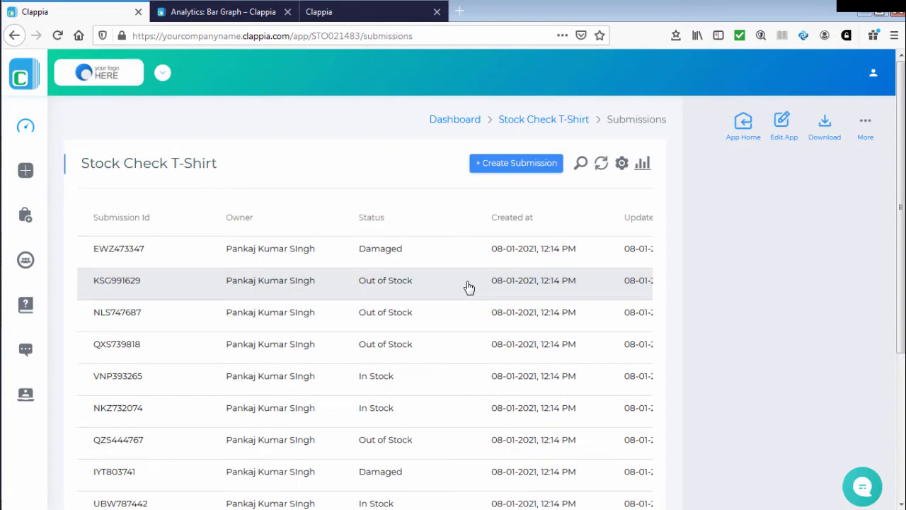
scroll(468, 286, "down", 1)
scroll(467, 285, "down", 2)
scroll(420, 352, "right", 5)
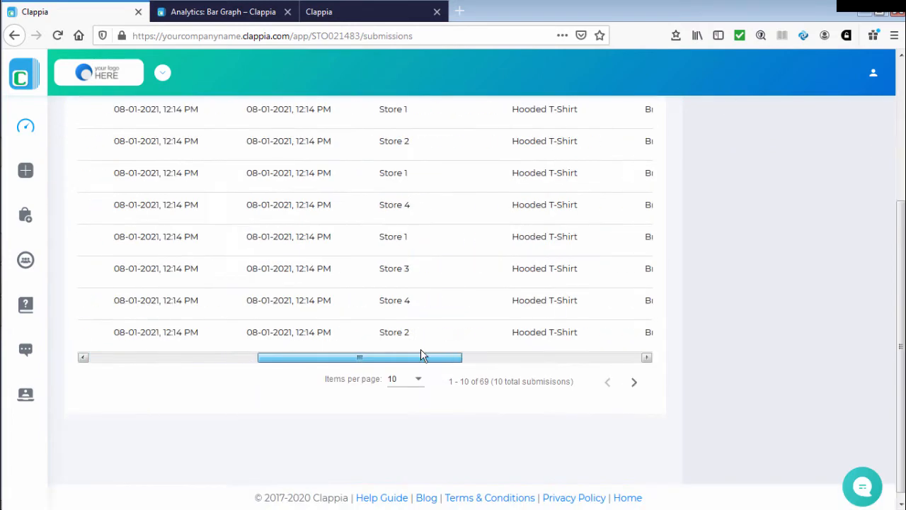
scroll(415, 332, "up", 3)
scroll(417, 332, "down", 3)
scroll(409, 359, "left", 5)
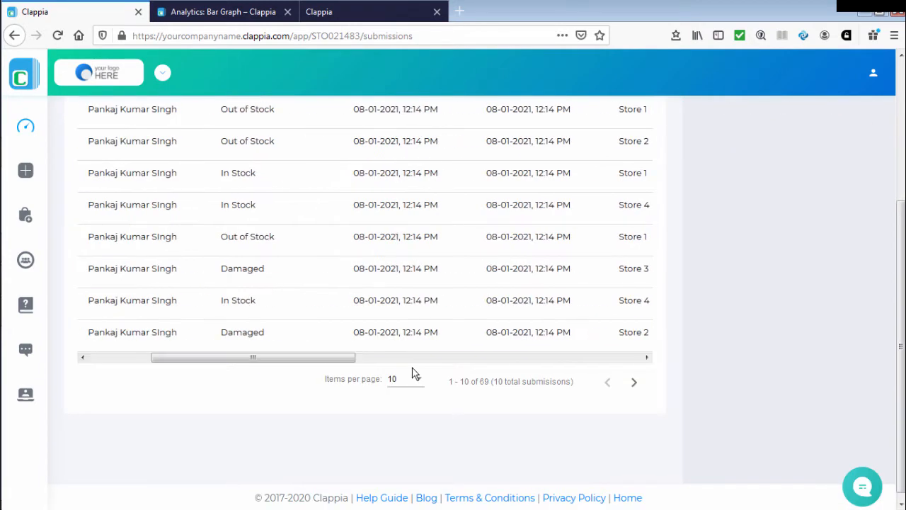
left_click(413, 379)
left_click(402, 451)
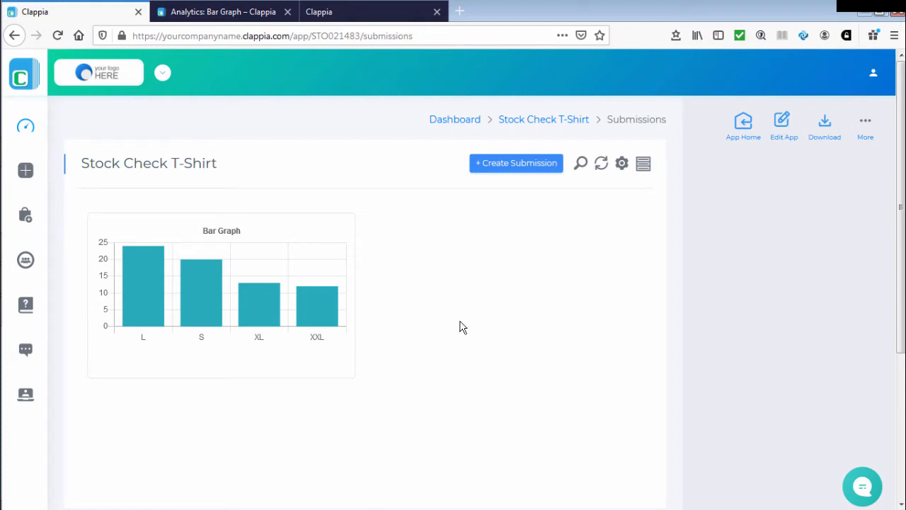
- Edit the Stock Check T-Shirt app's analytics and delete the existing Bar Graph chart
left_click(783, 124)
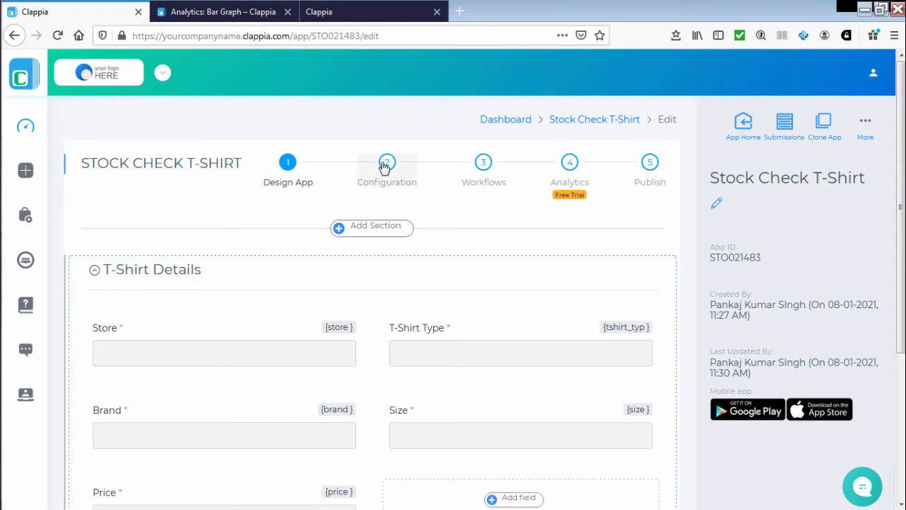
left_click(571, 170)
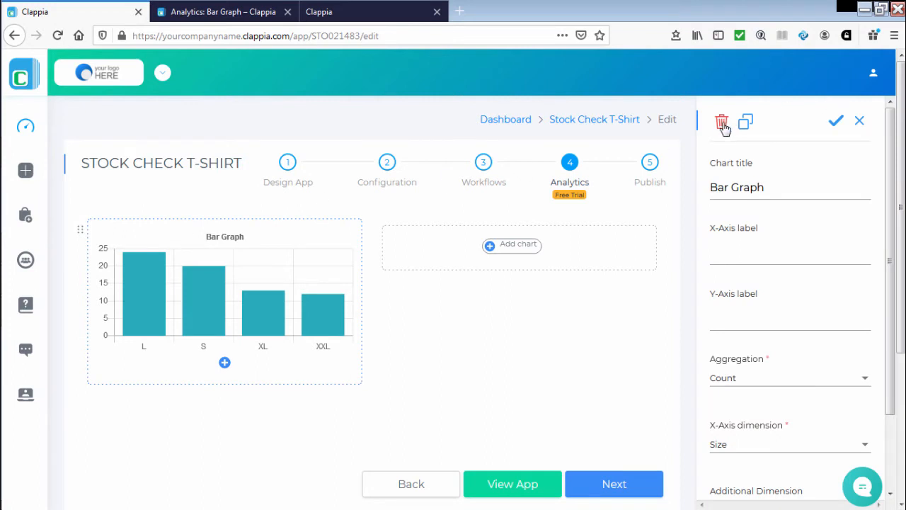
left_click(721, 123)
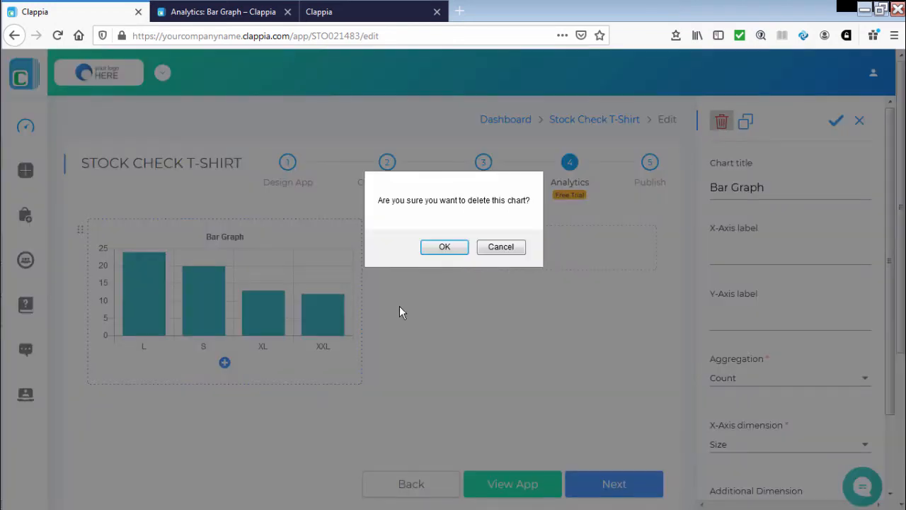
left_click(438, 247)
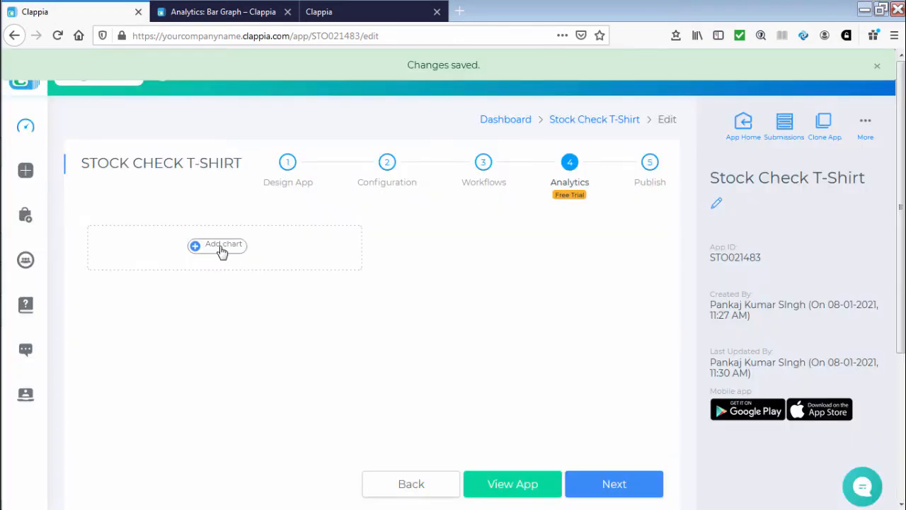
- Add a new Bar Graph chart to the analytics and title it "Size of T-Shirt in Stock"
left_click(221, 248)
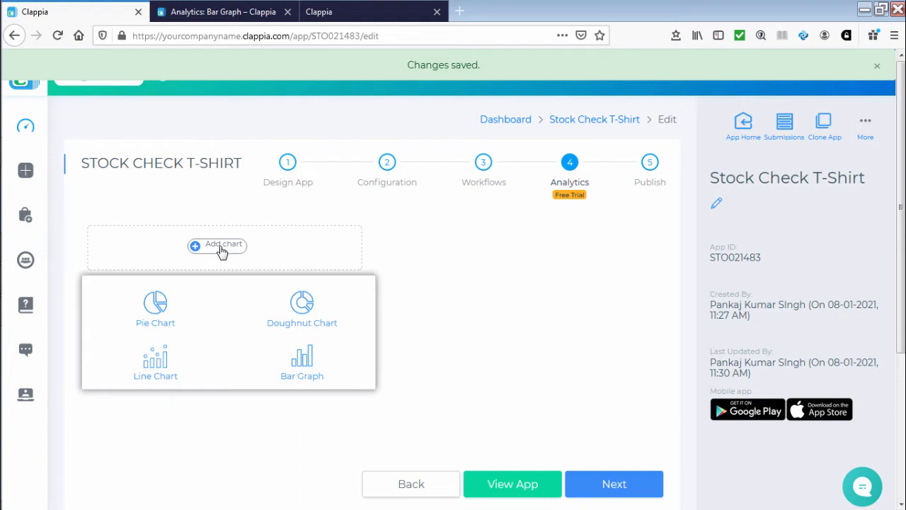
left_click(302, 359)
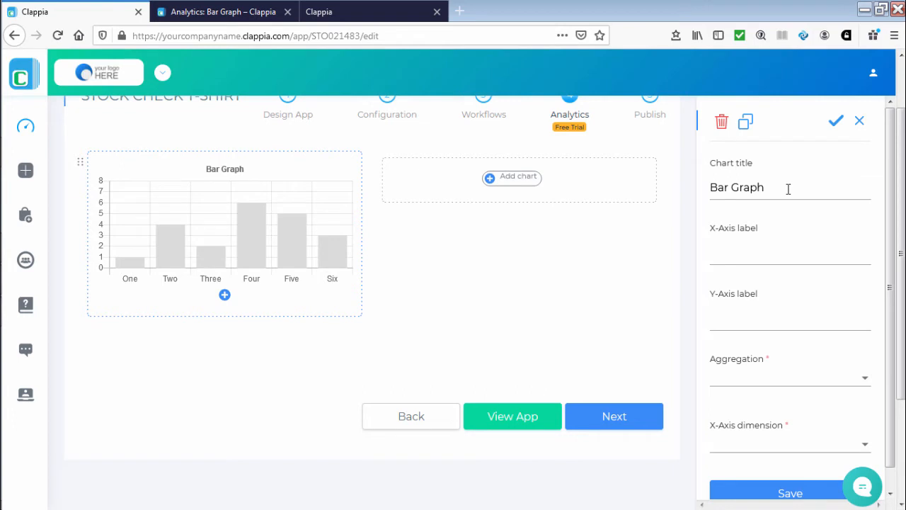
left_click_drag(788, 189, 705, 172)
type("Size of T-Shirt")
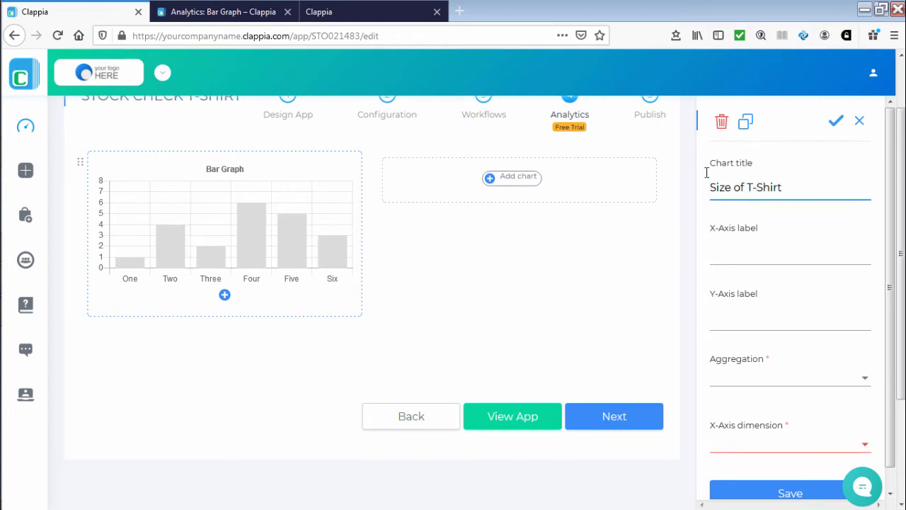
type(" in Stock")
- Label the bar graph's X-axis "T-Shirt size" and its Y-axis "No of T-Shirt"
left_click(734, 258)
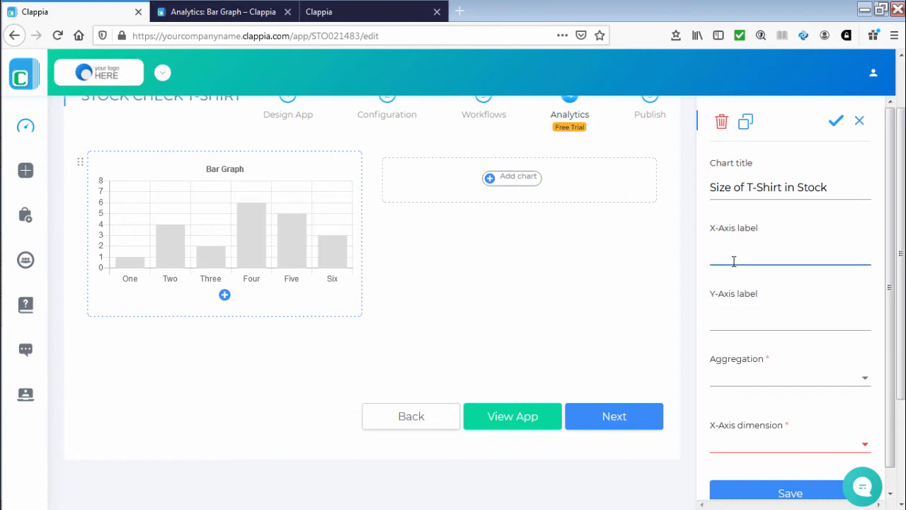
type("T-Shirt size")
left_click(738, 324)
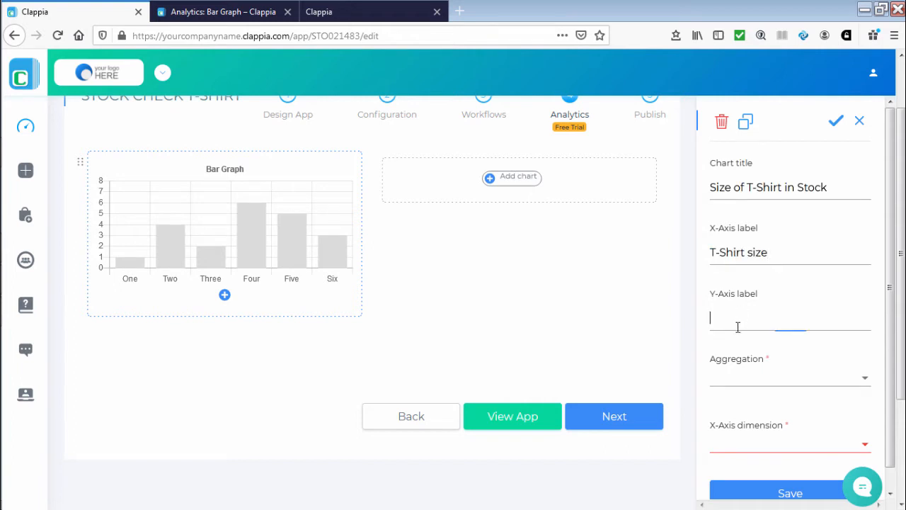
type("No of T-Shirt")
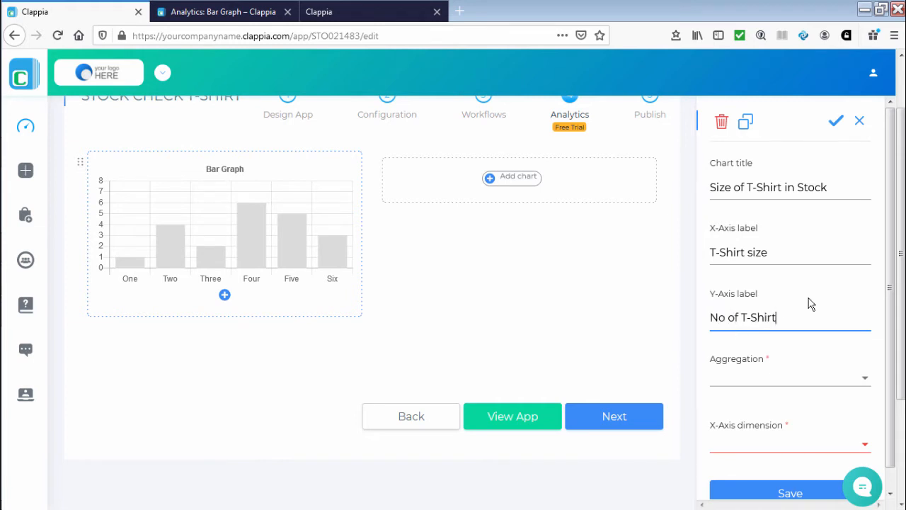
- Set the bar graph's aggregation to Count
scroll(814, 305, "down", 1)
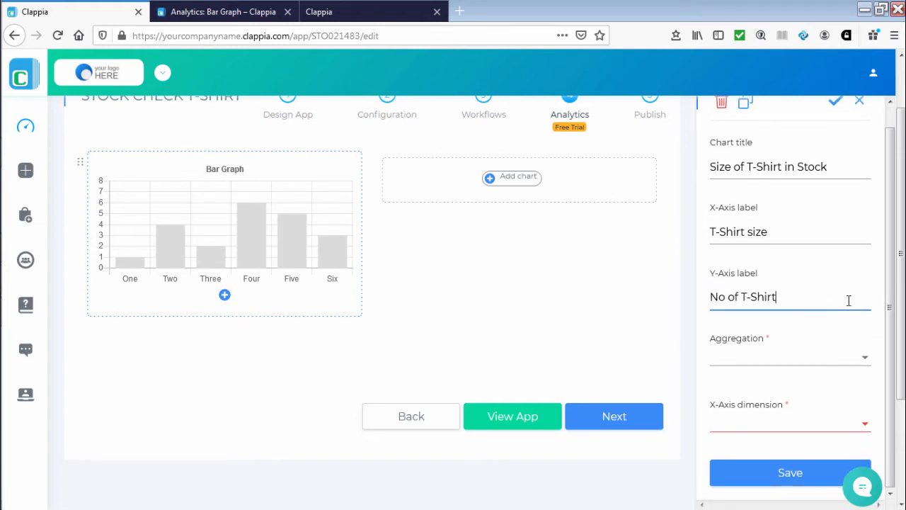
left_click(843, 358)
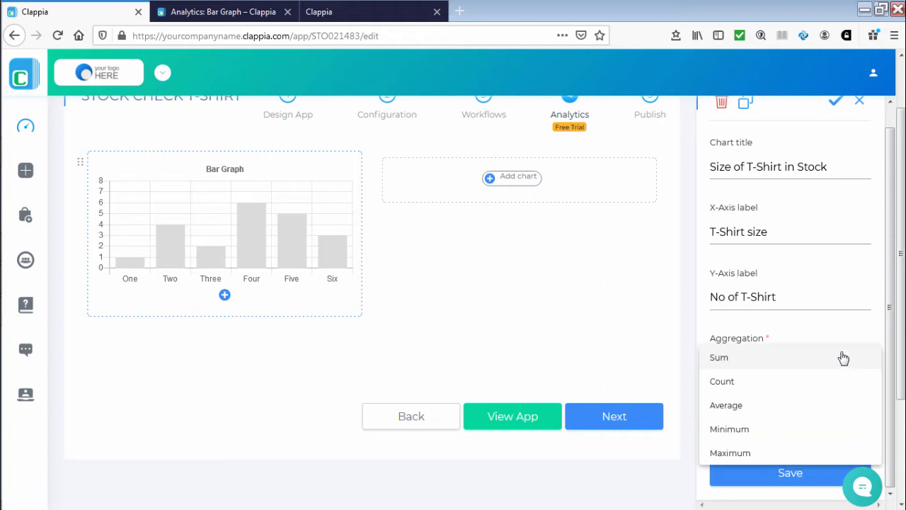
left_click(722, 382)
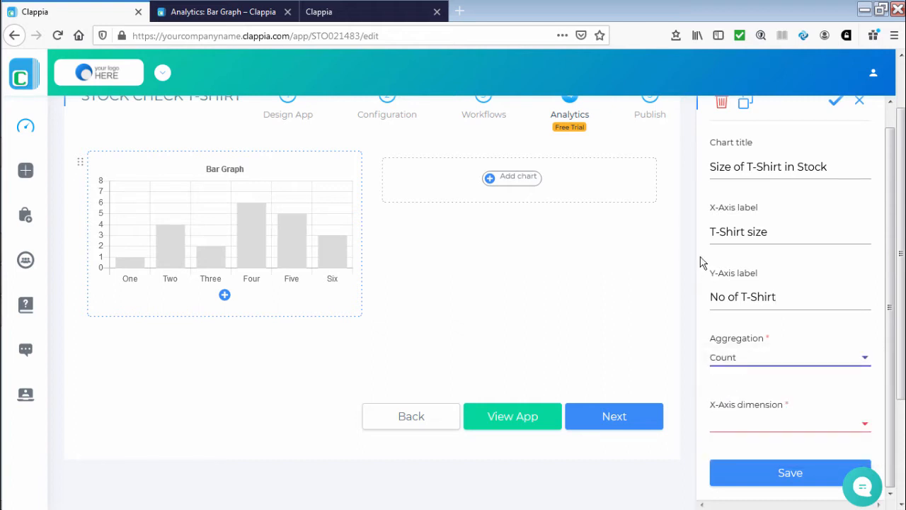
- Set the bar graph's X-axis dimension to Size and save the chart
scroll(832, 339, "down", 2)
scroll(833, 339, "down", 2)
scroll(813, 365, "up", 5)
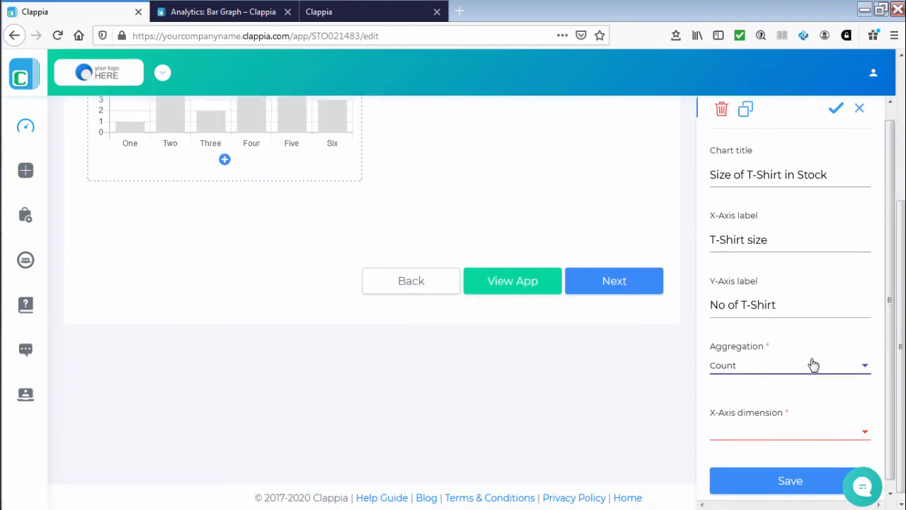
scroll(814, 368, "down", 4)
scroll(884, 279, "up", 3)
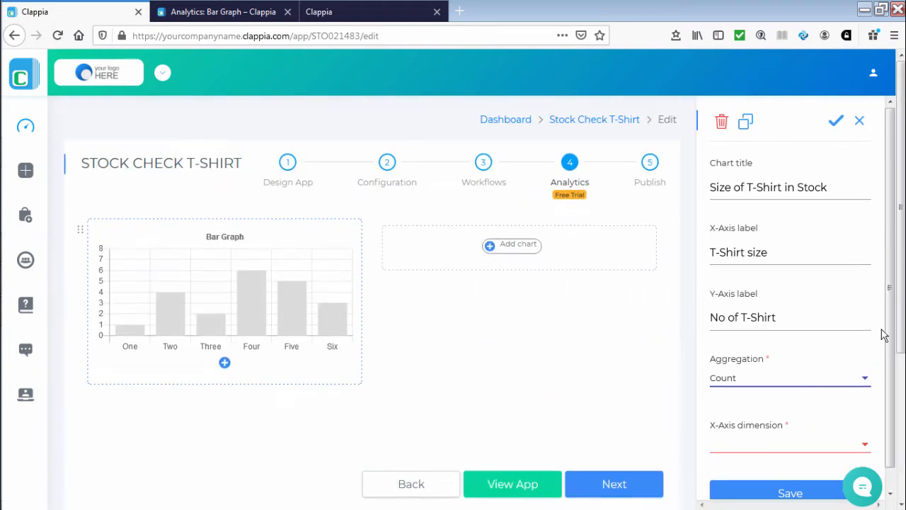
scroll(888, 282, "down", 1)
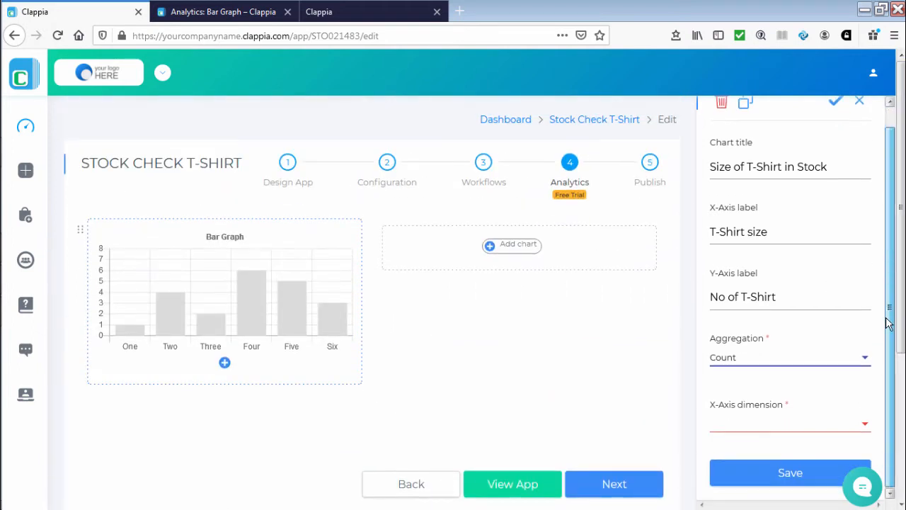
left_click(821, 424)
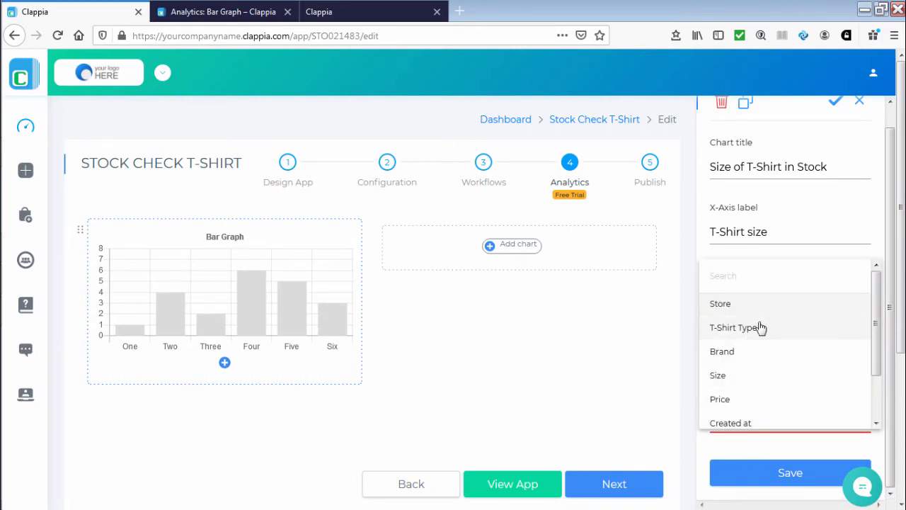
left_click(754, 475)
left_click(754, 484)
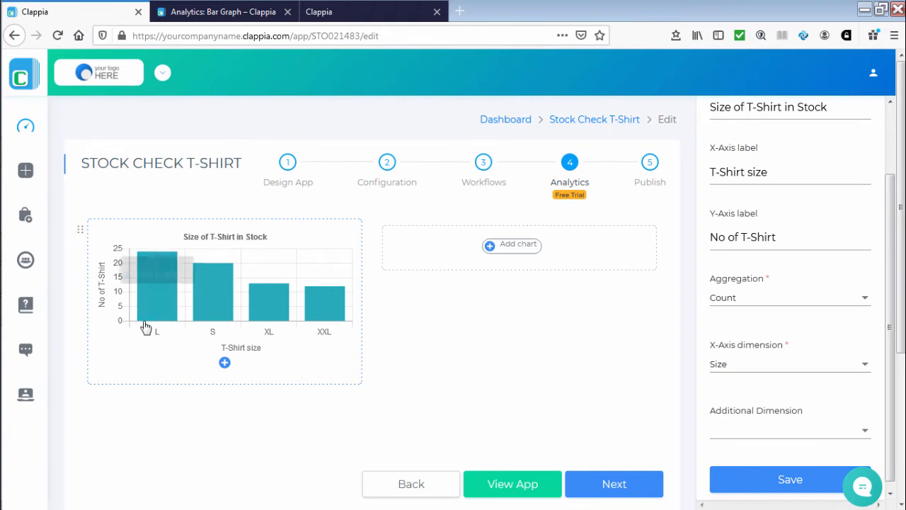
- Check the number of T-shirts shown for each size bar (L, S, XL and XXL) in the chart
mouse_move(163, 299)
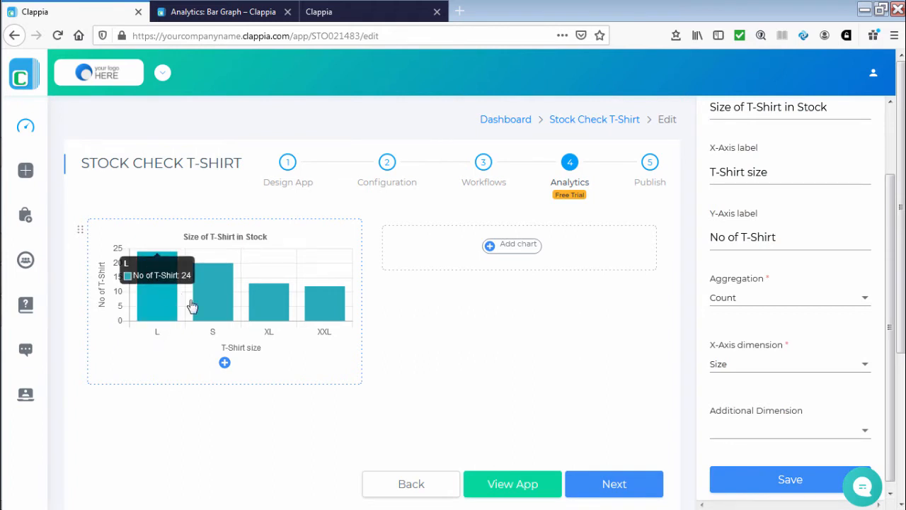
mouse_move(226, 308)
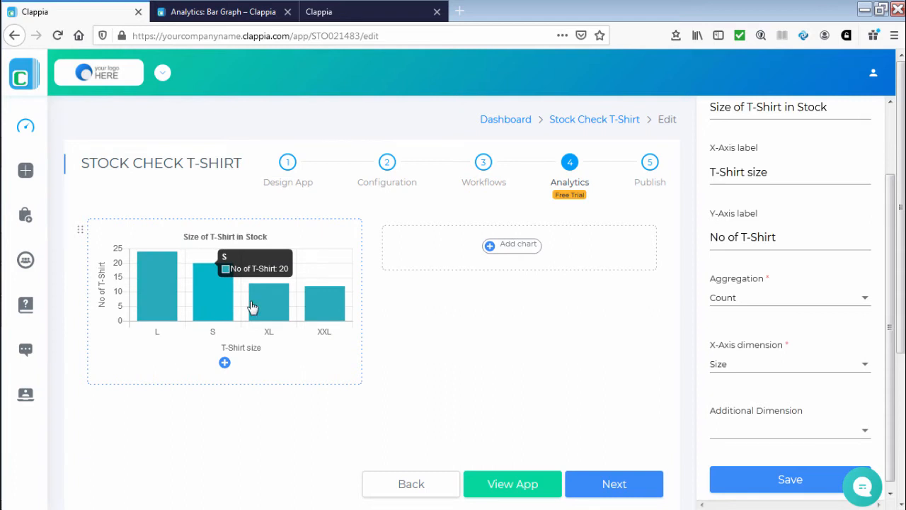
mouse_move(269, 307)
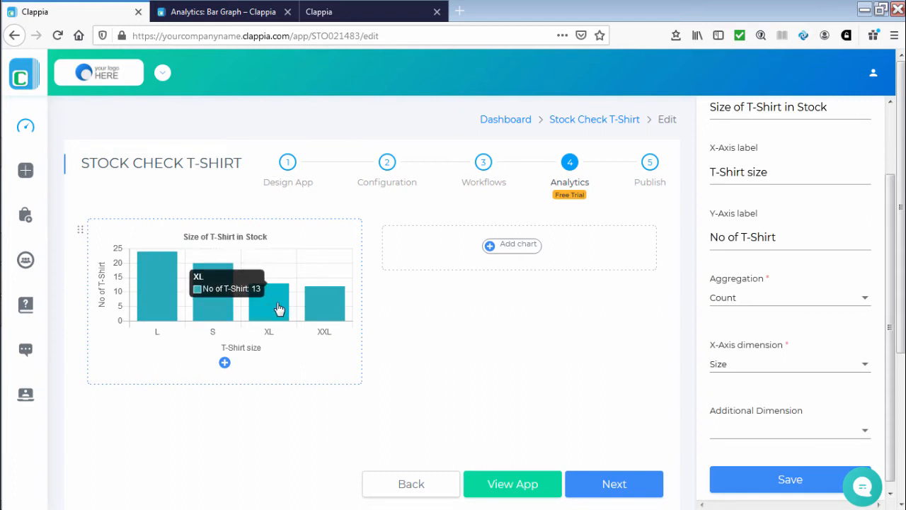
mouse_move(323, 308)
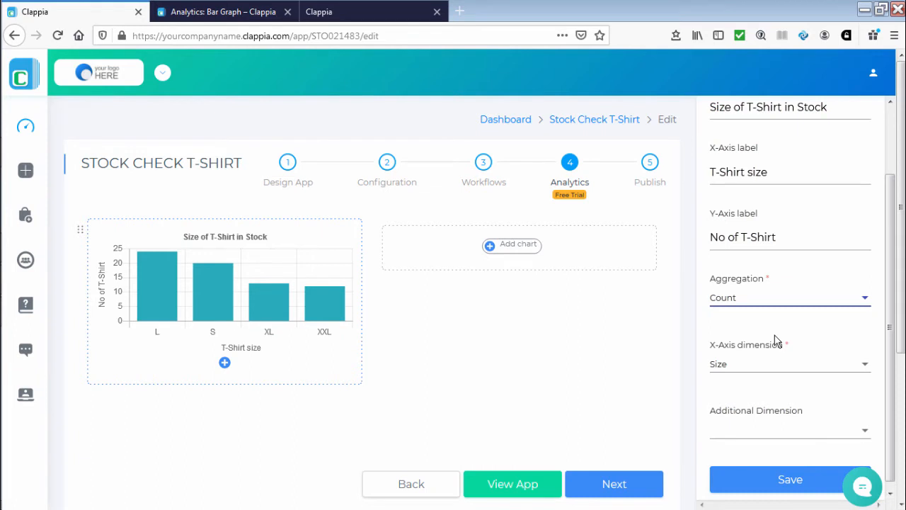
- Change the bar graph's aggregation to Sum of the Price field and save the chart
left_click(794, 303)
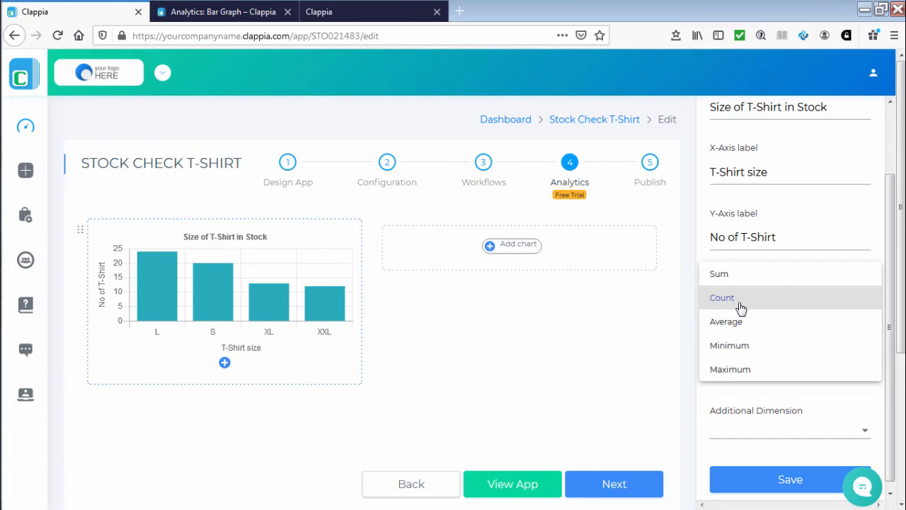
left_click(751, 276)
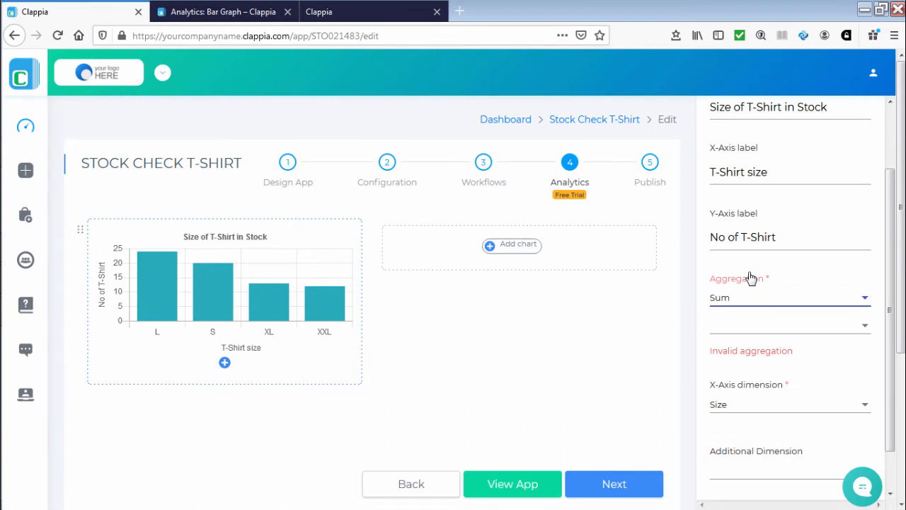
left_click(754, 331)
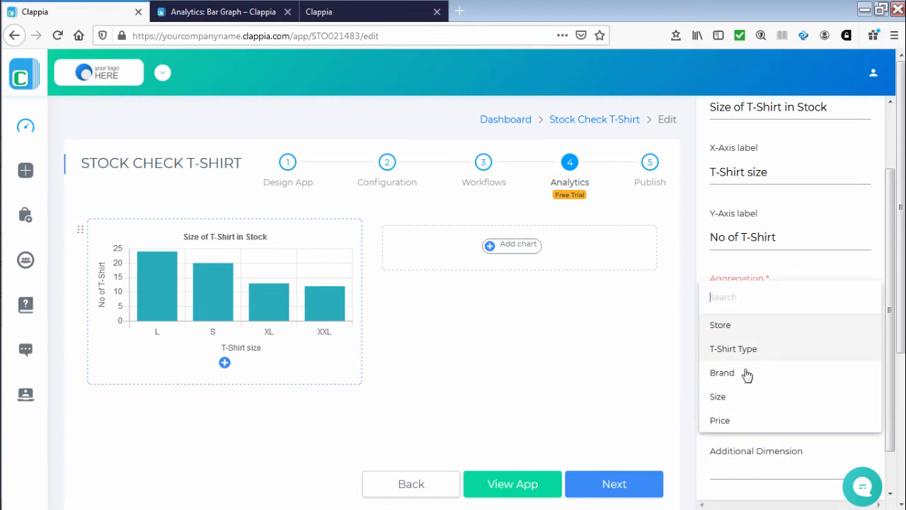
left_click(736, 421)
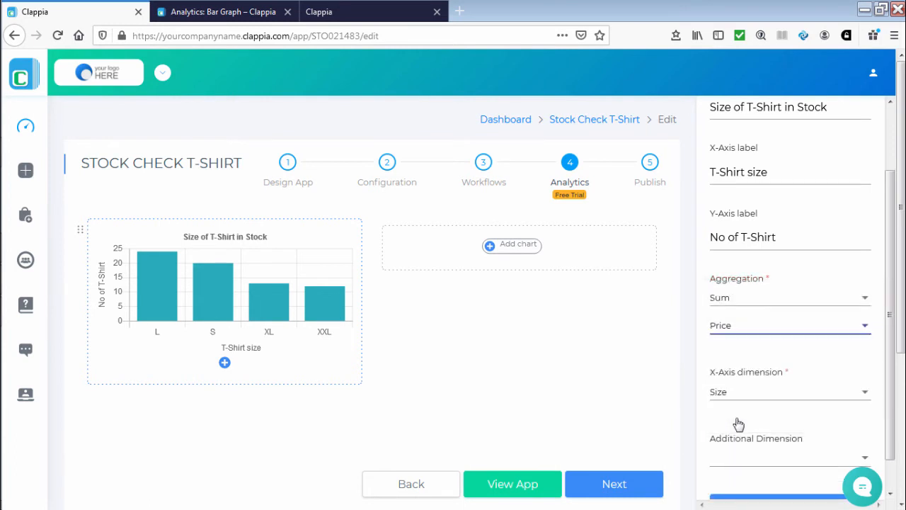
scroll(692, 307, "down", 1)
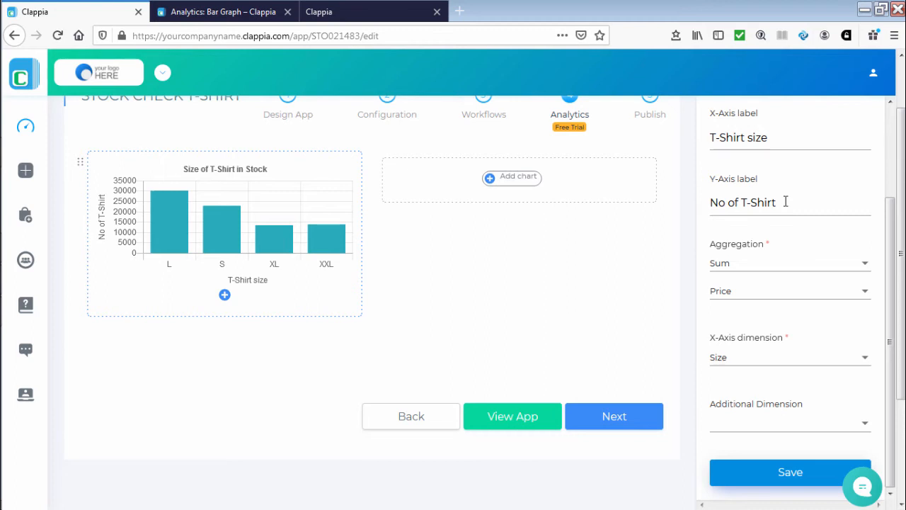
- Change the bar graph's aggregation to Minimum of Price, save the chart, and check the values of the size bars
left_click(790, 265)
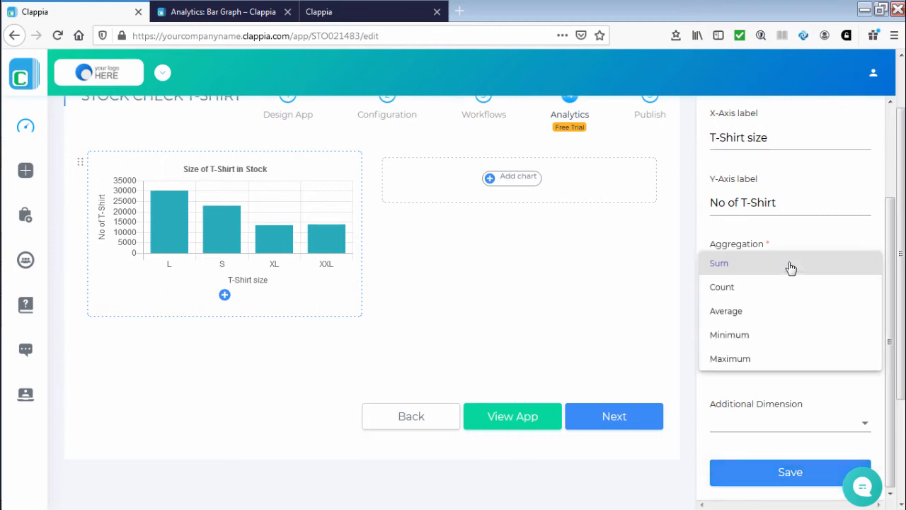
left_click(780, 335)
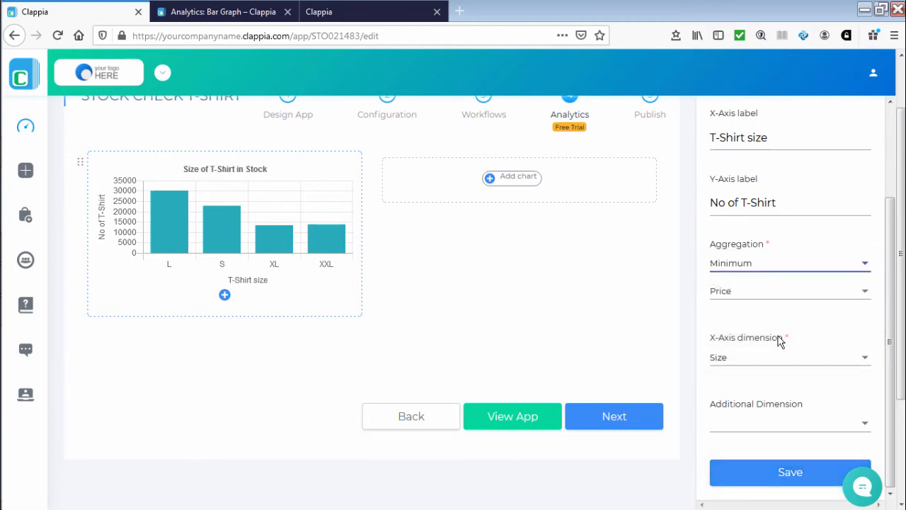
left_click(789, 471)
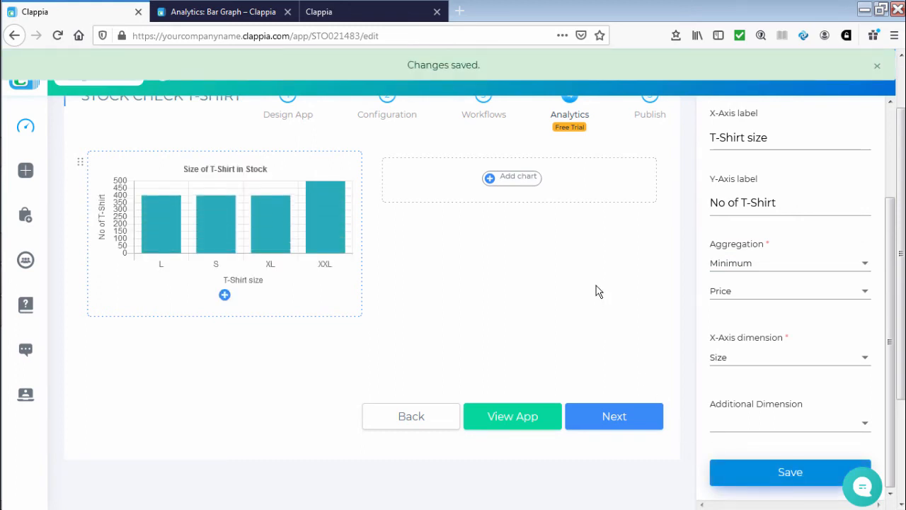
mouse_move(150, 253)
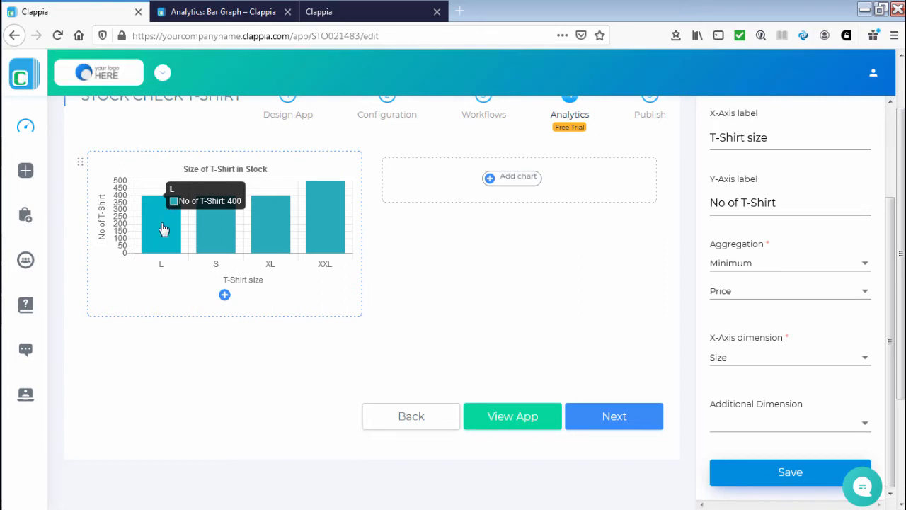
mouse_move(212, 227)
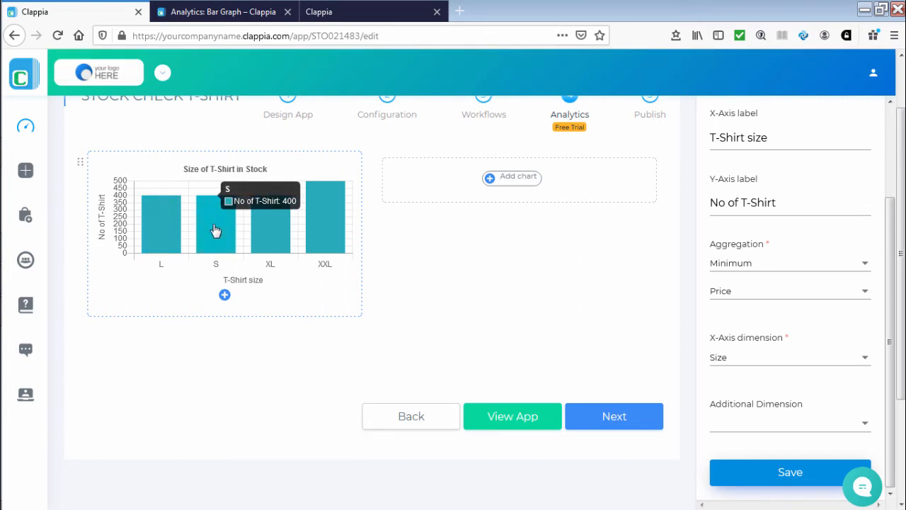
mouse_move(333, 220)
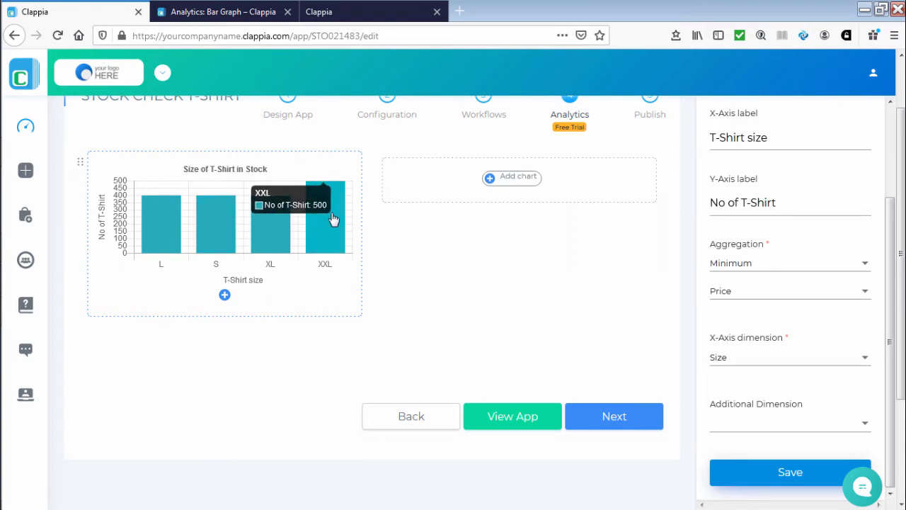
- Change the bar graph's aggregation to Maximum of the Price field and save the chart
left_click(822, 269)
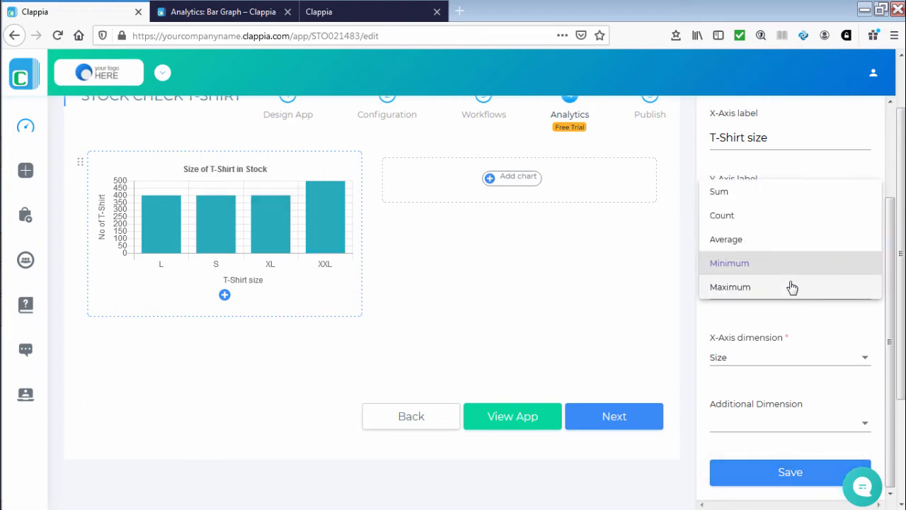
left_click(792, 287)
left_click(791, 472)
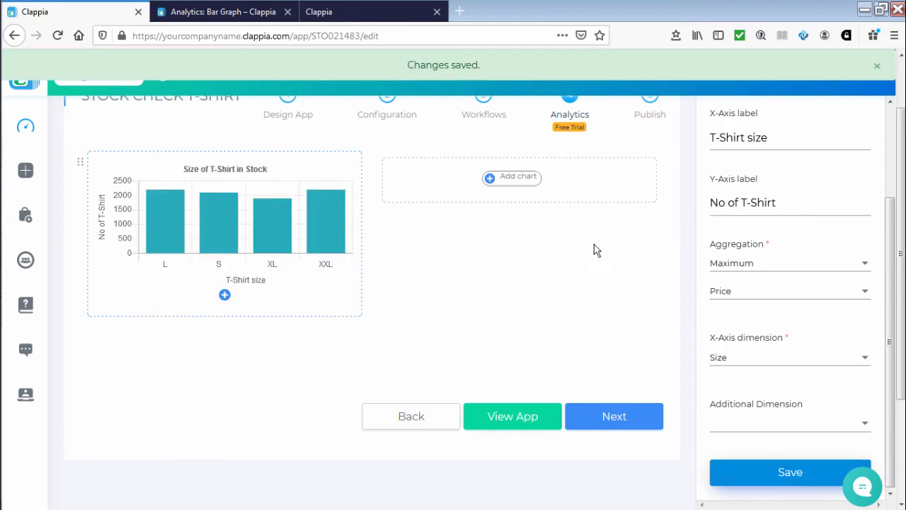
- Change the bar graph's aggregation to Average of the Price field and save the chart
left_click(753, 263)
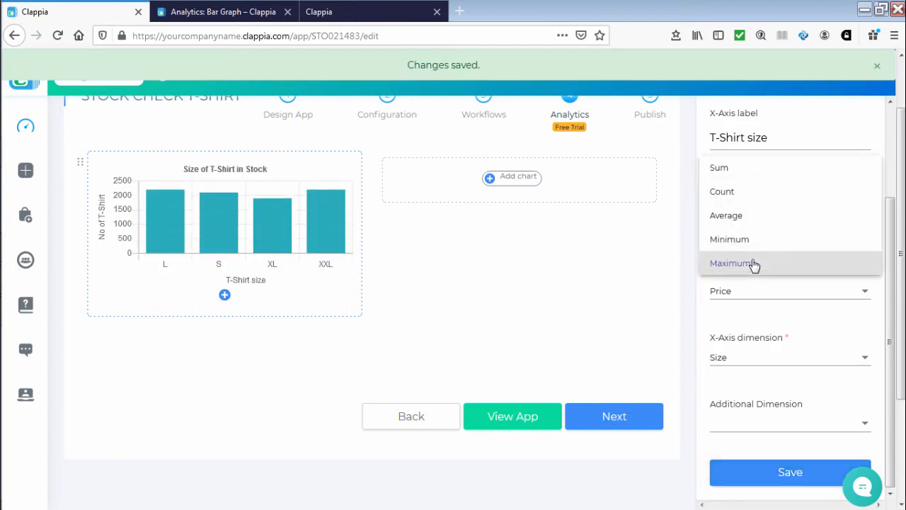
left_click(743, 213)
left_click(782, 480)
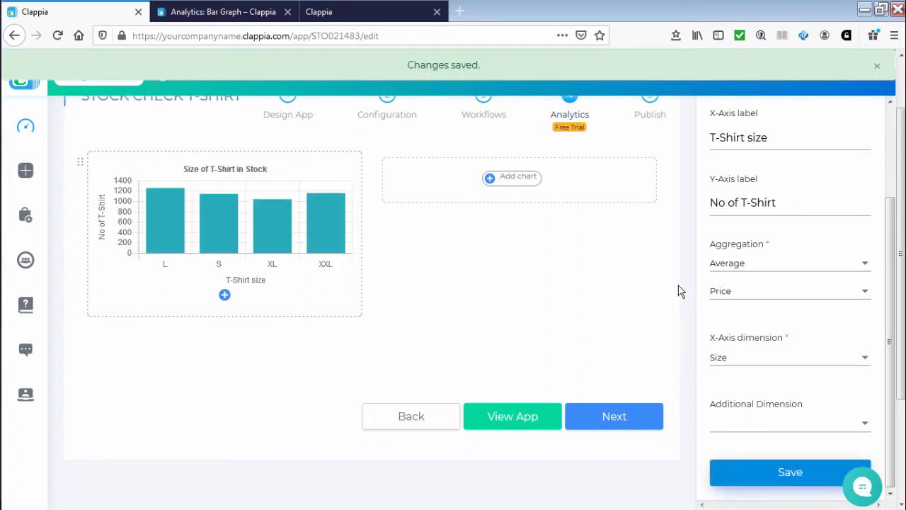
- Set the bar graph's aggregation back to Count and save the chart
left_click(767, 267)
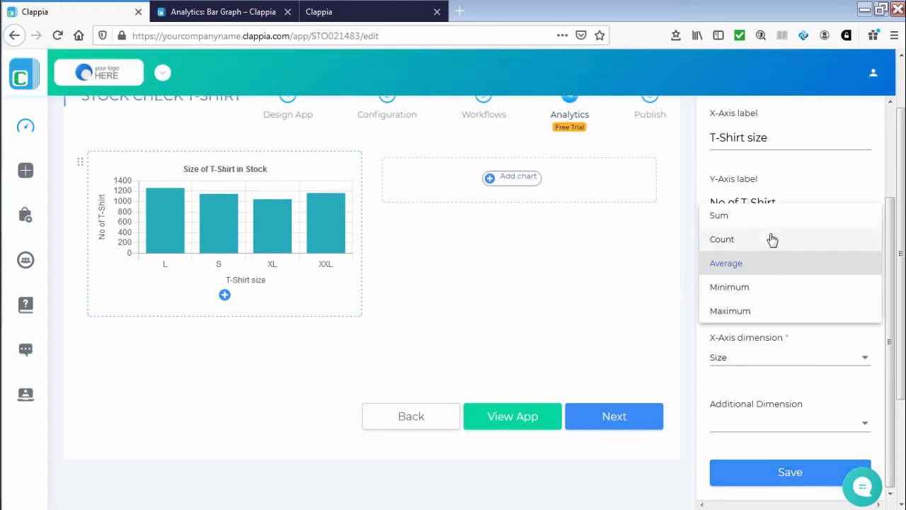
left_click(773, 240)
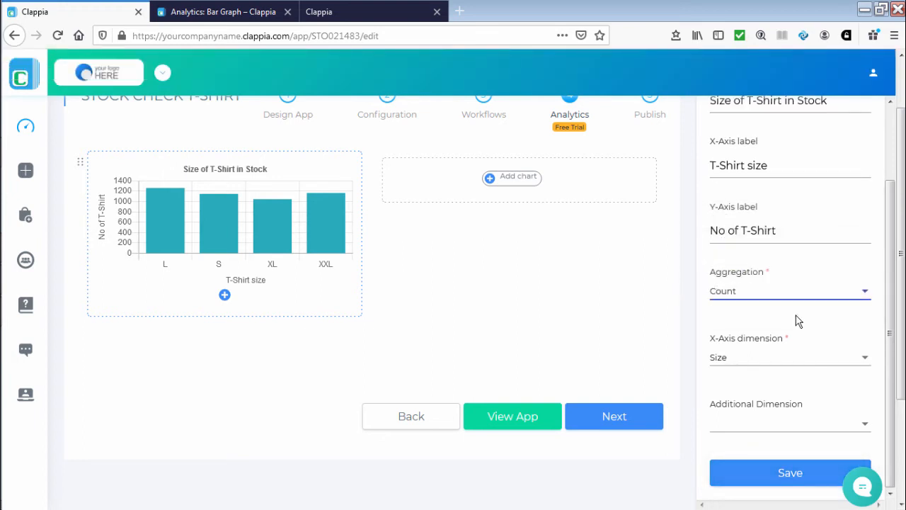
left_click(784, 475)
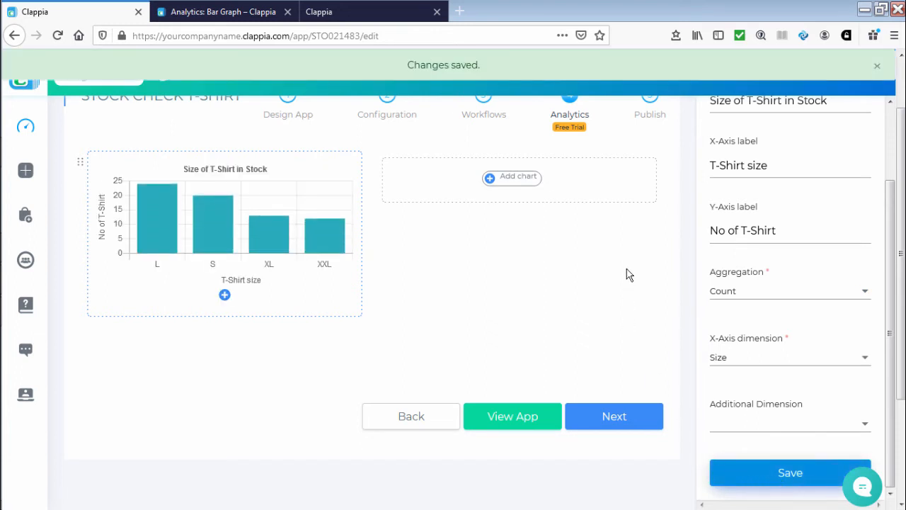
- Open the Stock Check T-Shirt app's submissions and display them as the analytics chart
scroll(626, 274, "up", 2)
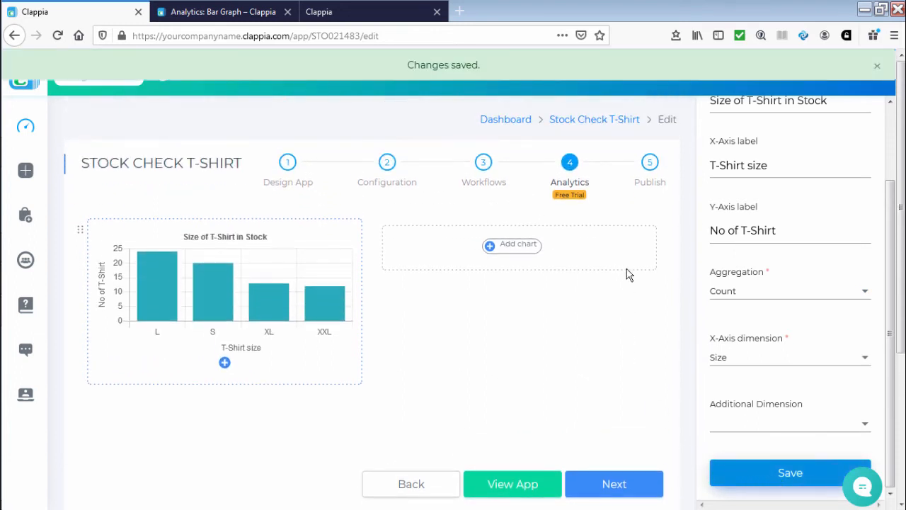
left_click(617, 128)
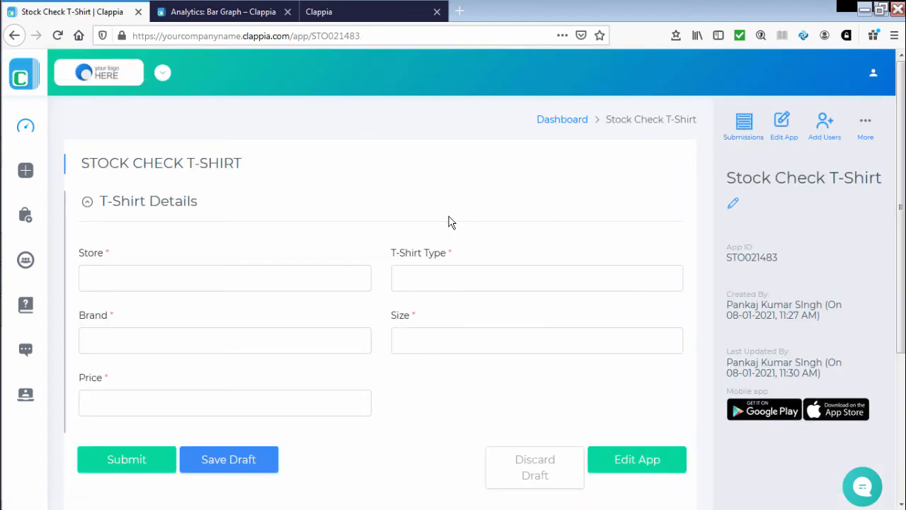
left_click(740, 136)
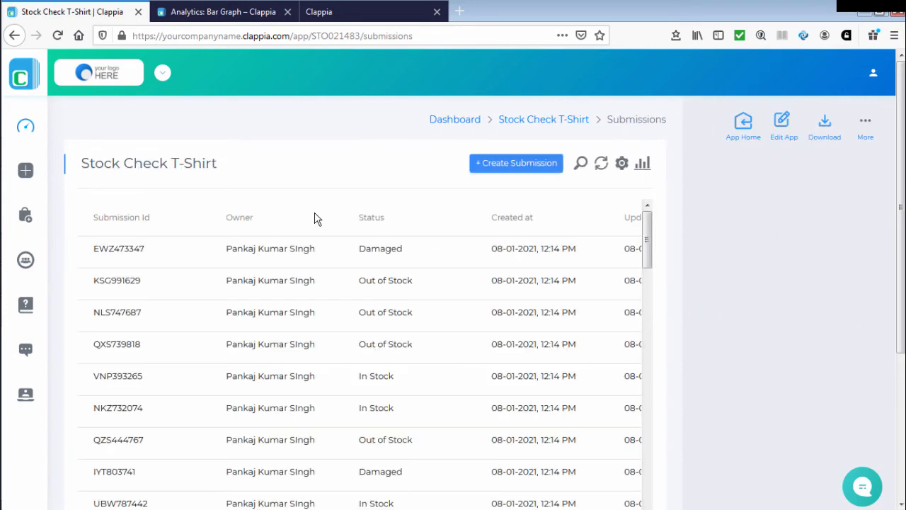
left_click(644, 166)
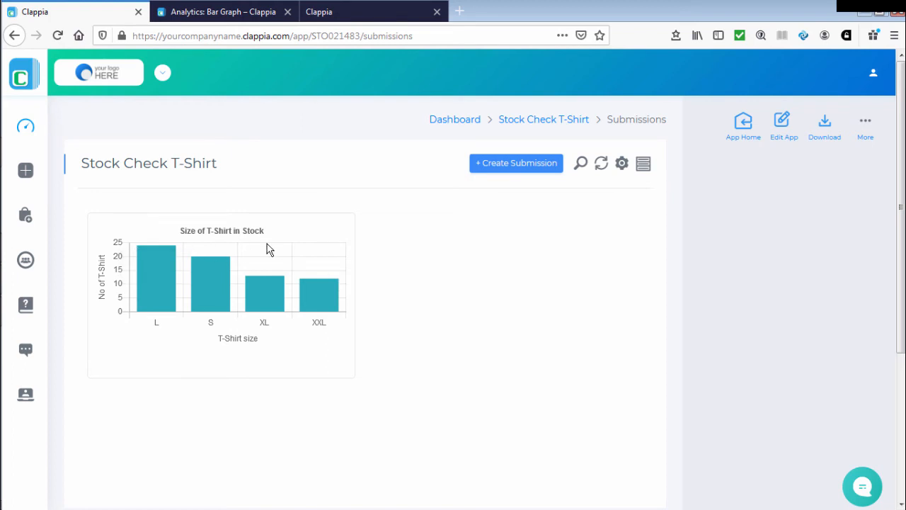
- Filter the submissions chart with an additional filter where Brand is "Brand 1"
left_click(580, 163)
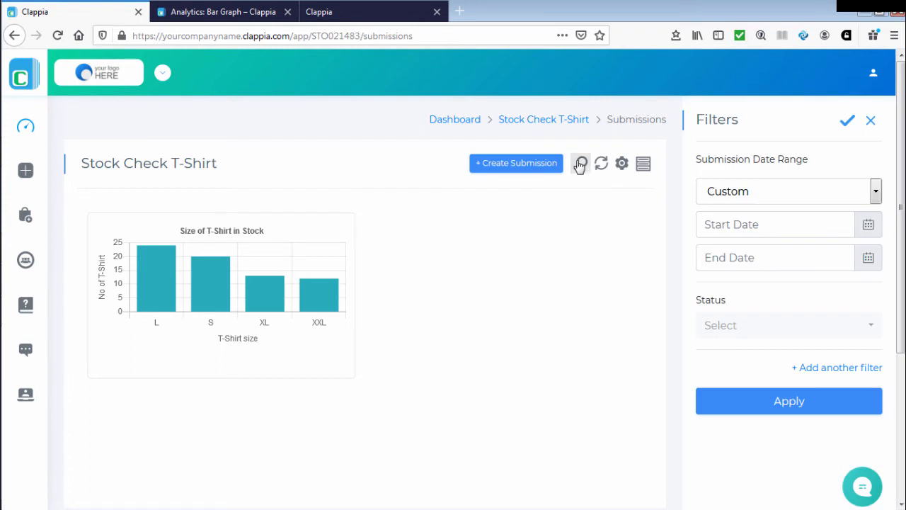
left_click(823, 368)
left_click(825, 375)
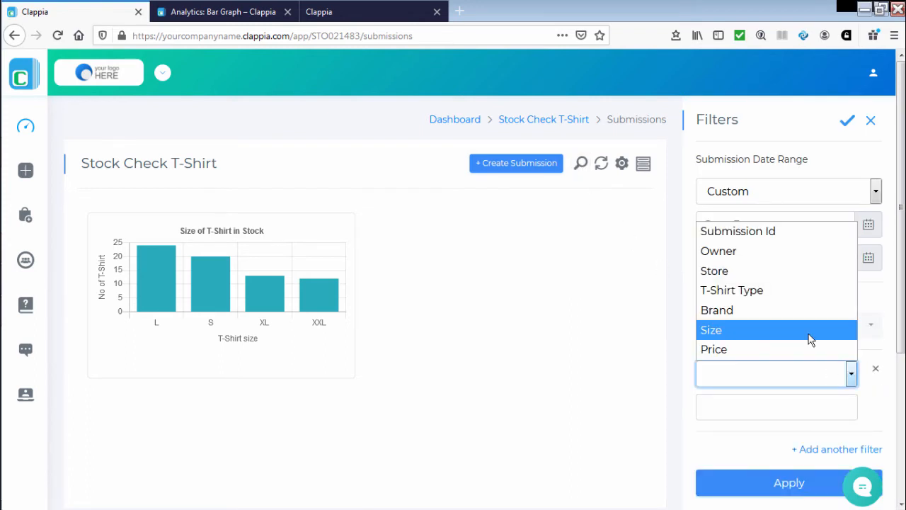
left_click(818, 312)
left_click(760, 403)
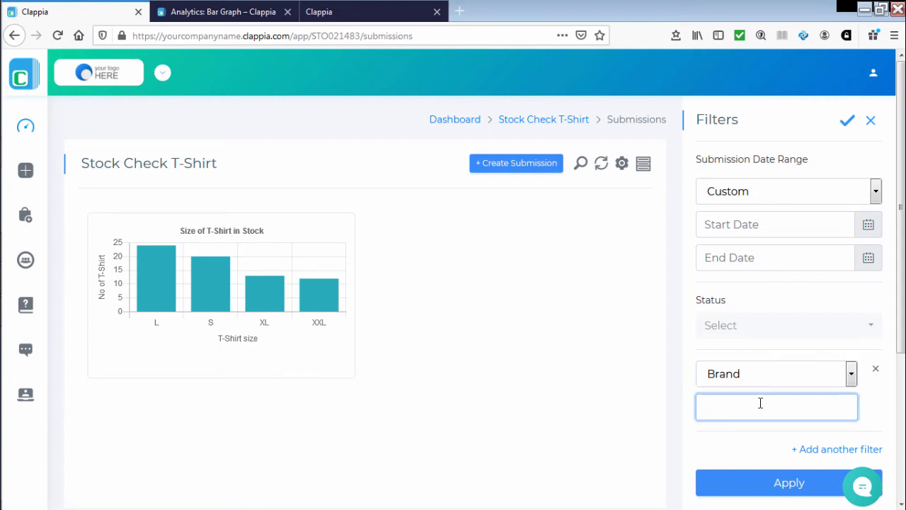
type("Brand 1")
left_click(771, 488)
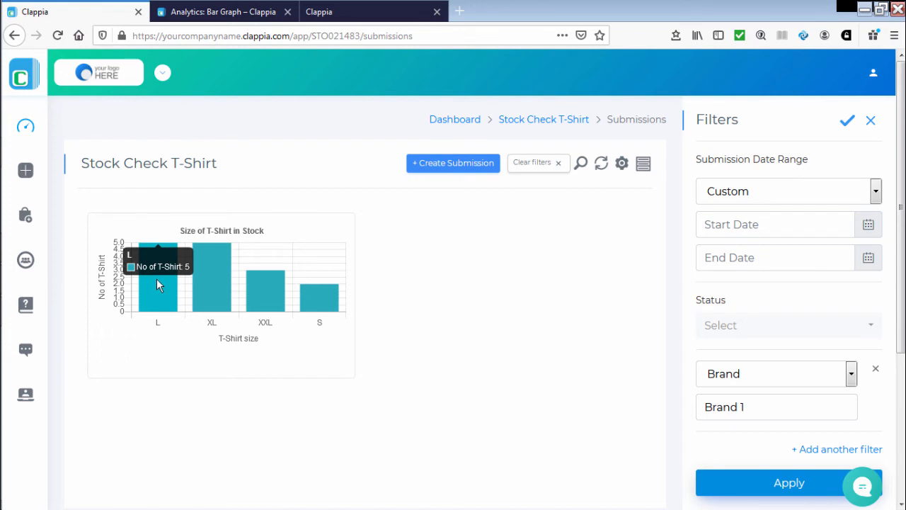
- Remove the Brand filter and clear all filters from the submissions chart
left_click(877, 371)
left_click(823, 405)
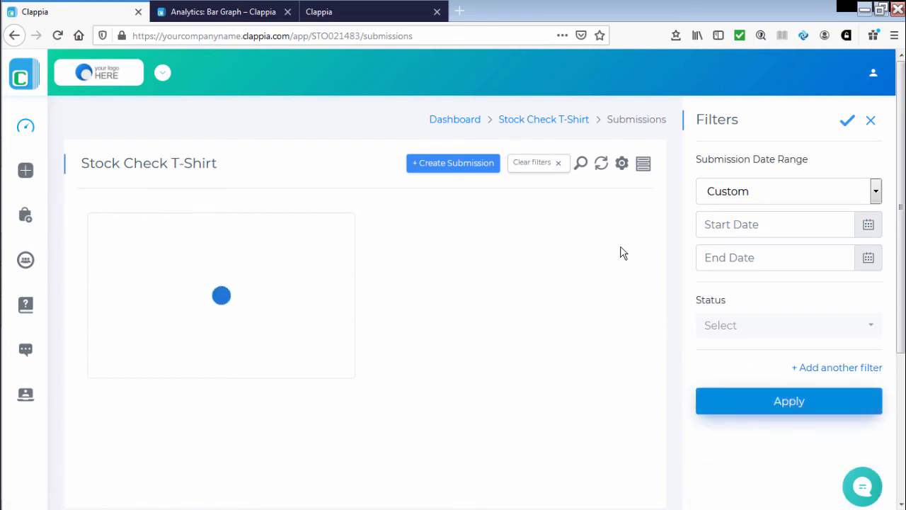
left_click(558, 163)
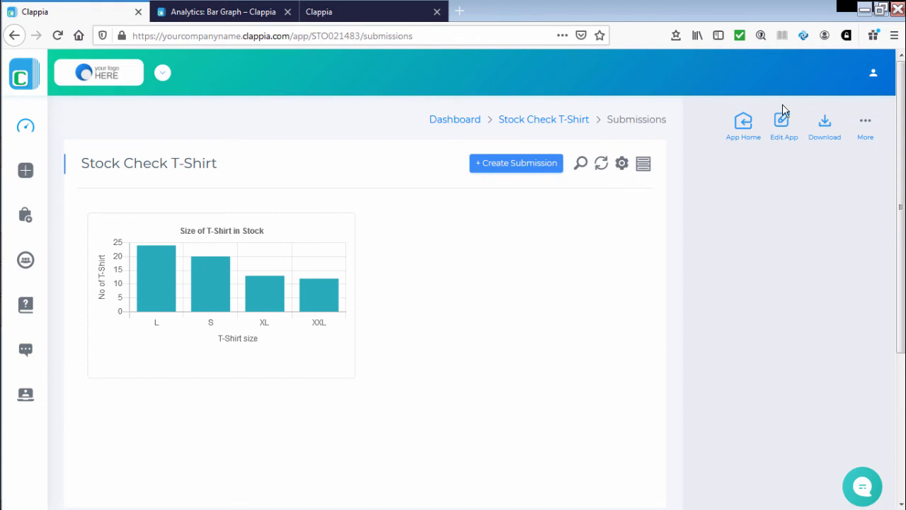
- Return to editing the app and open the settings of the "Size of T-Shirt in Stock" chart in Analytics
left_click(782, 126)
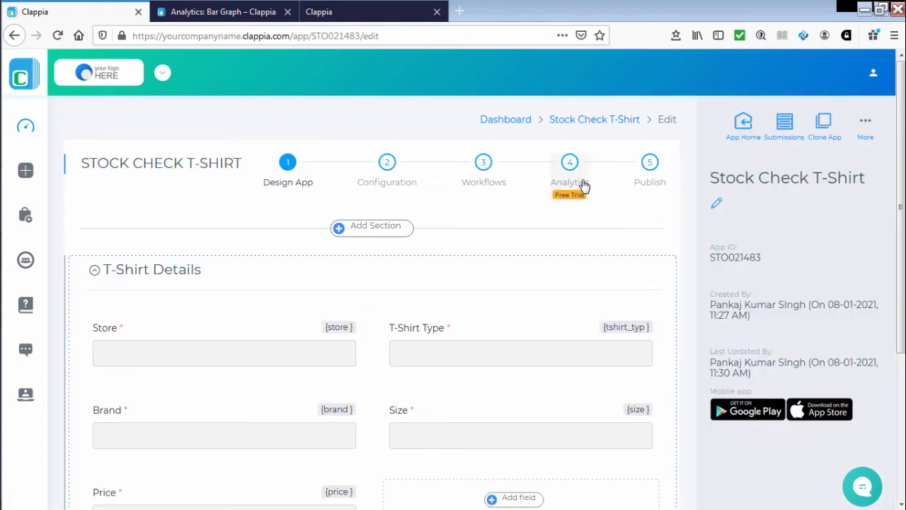
left_click(583, 186)
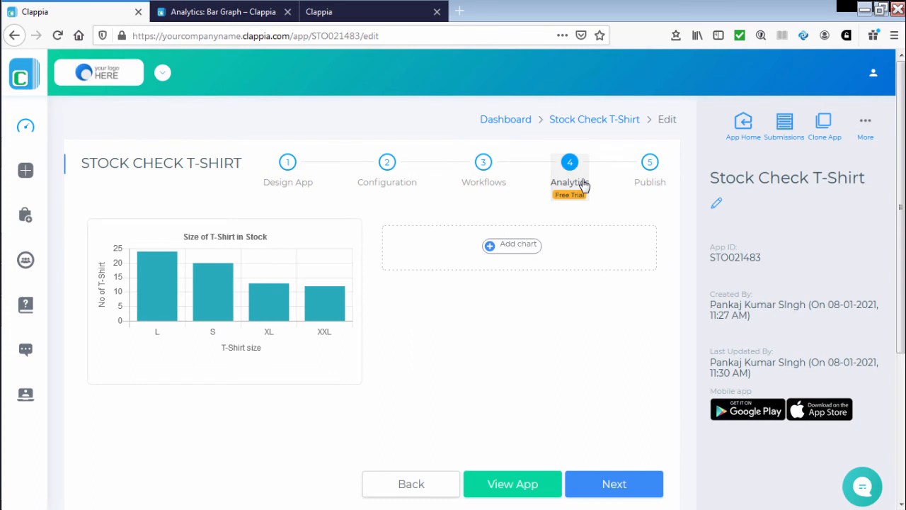
left_click(260, 244)
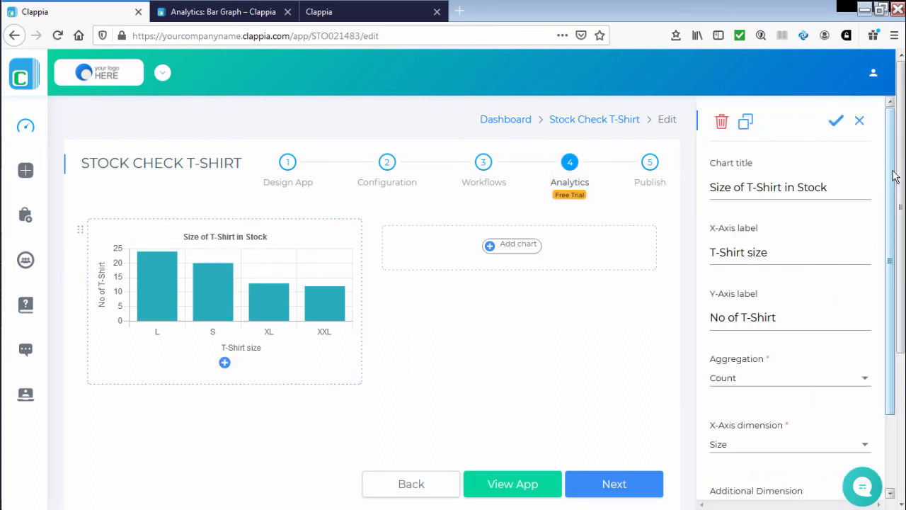
- Set the bar graph's Additional Dimension to Brand, save the chart, and check the brand segments in the size bars
left_click_drag(894, 176, 895, 251)
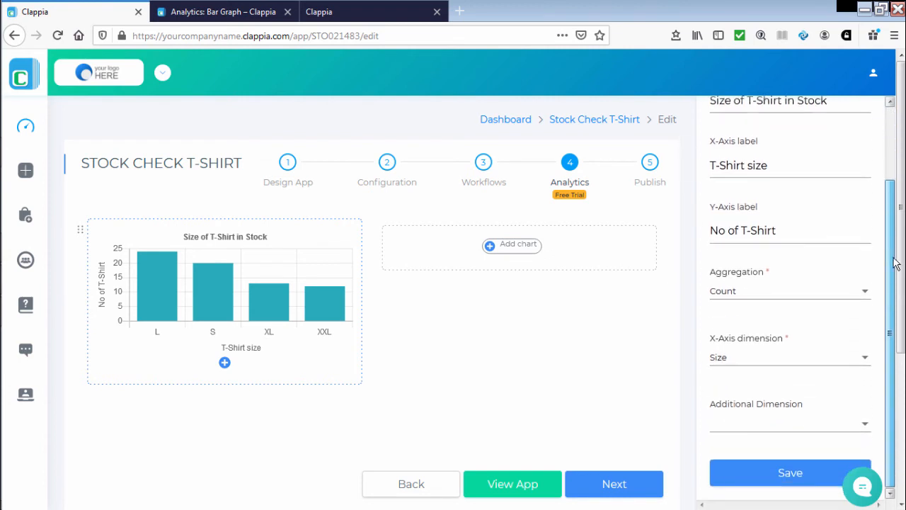
left_click(788, 426)
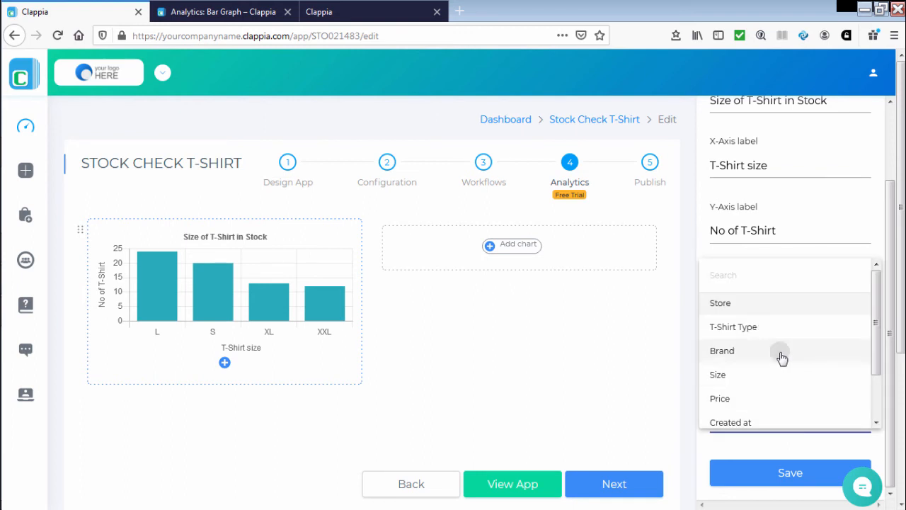
left_click(782, 354)
left_click(781, 473)
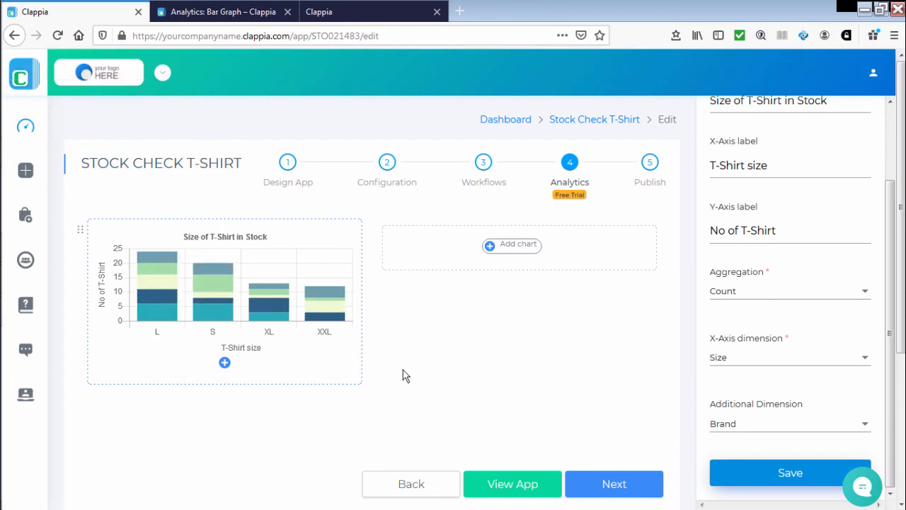
mouse_move(151, 297)
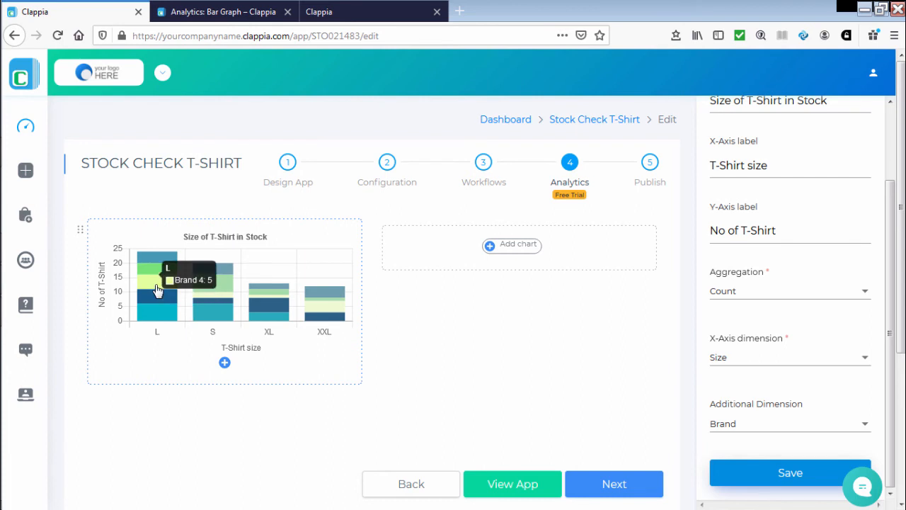
mouse_move(157, 265)
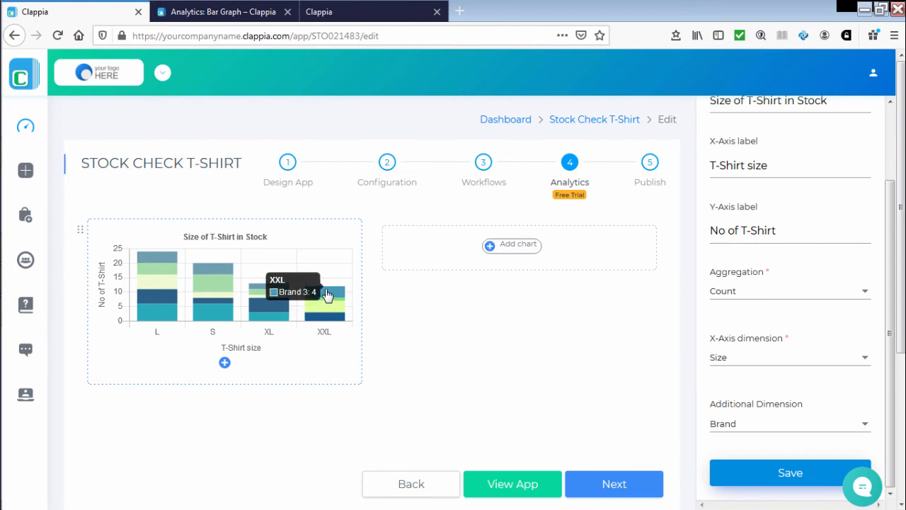
left_click(769, 479)
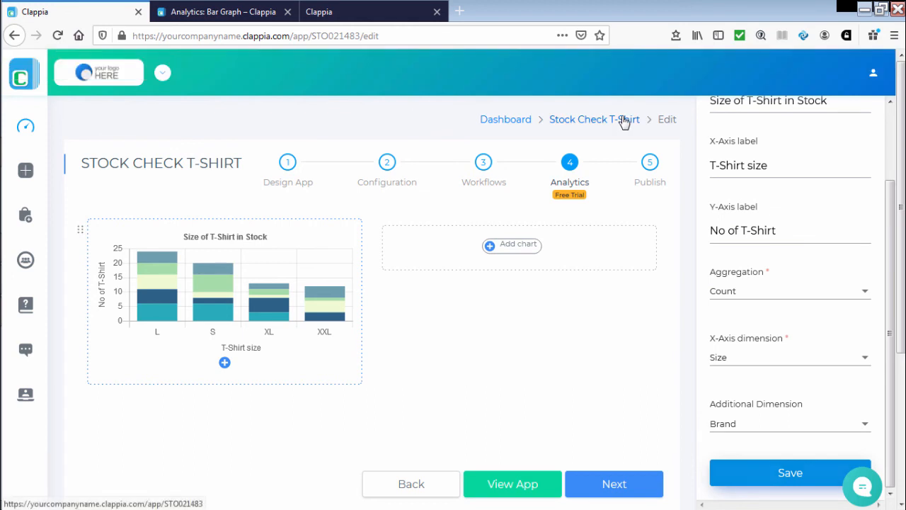
- Go back to the app's submissions and display the chart with its brand breakdown
left_click(623, 119)
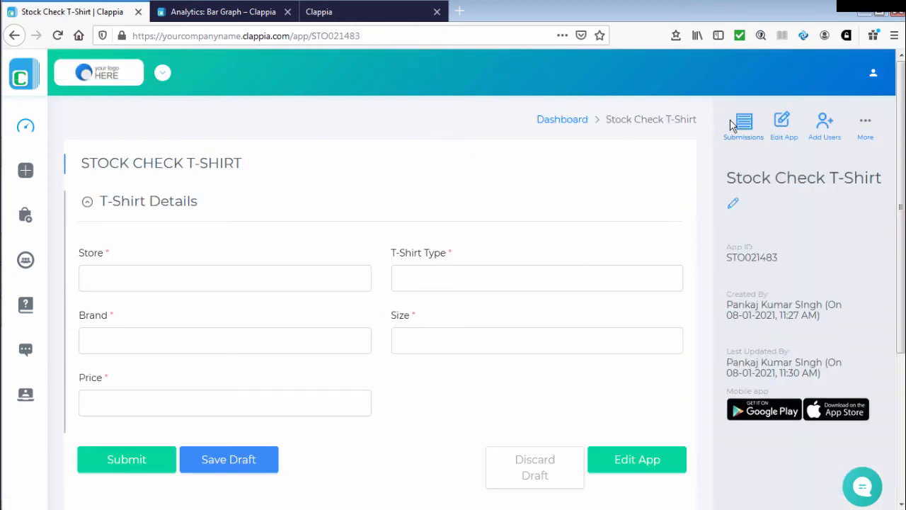
left_click(743, 124)
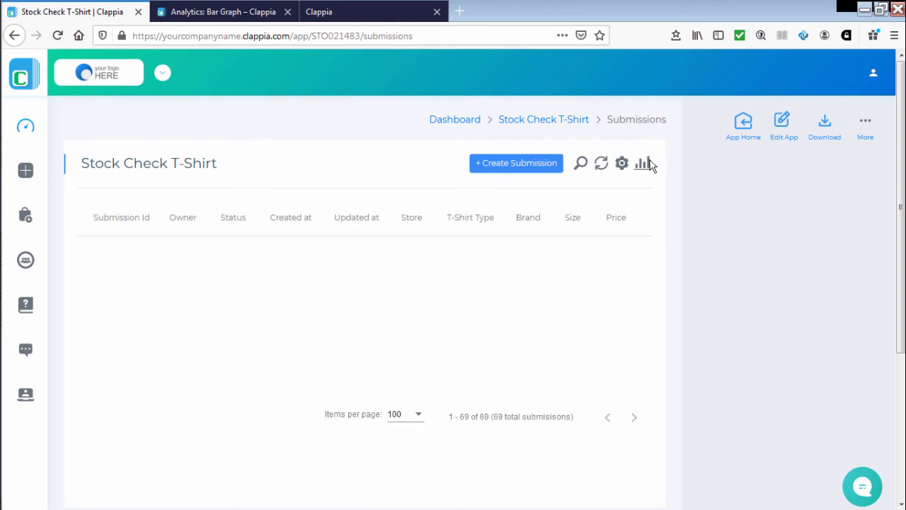
left_click(644, 165)
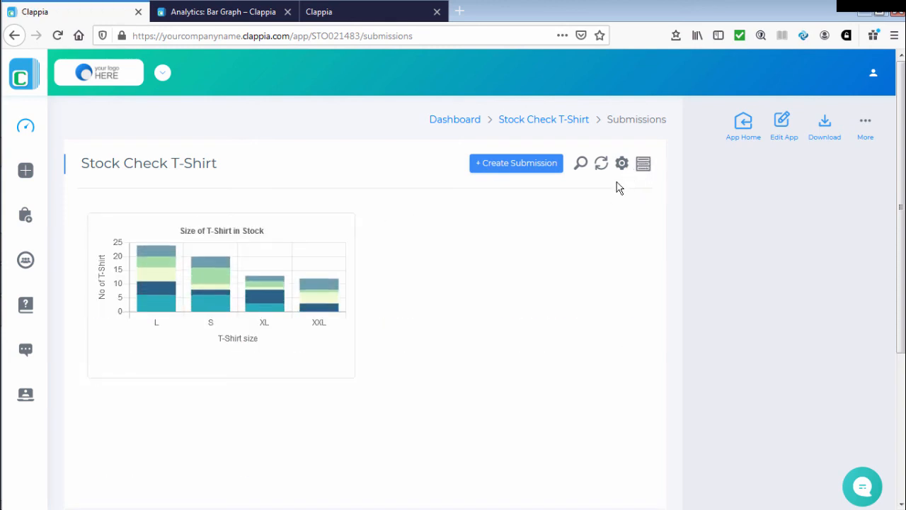
- Add a submissions filter with Brand set to Brand 5 and apply it to view that brand's sizes in the chart
left_click(579, 164)
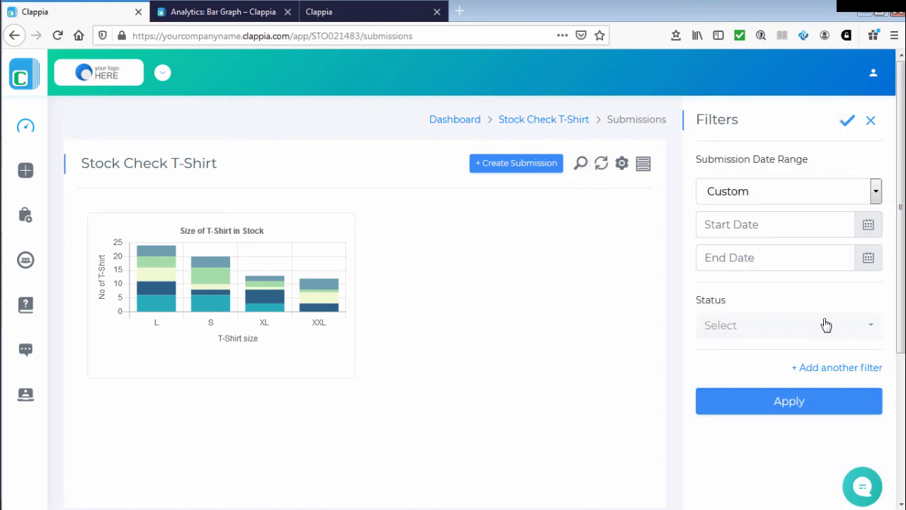
left_click(863, 366)
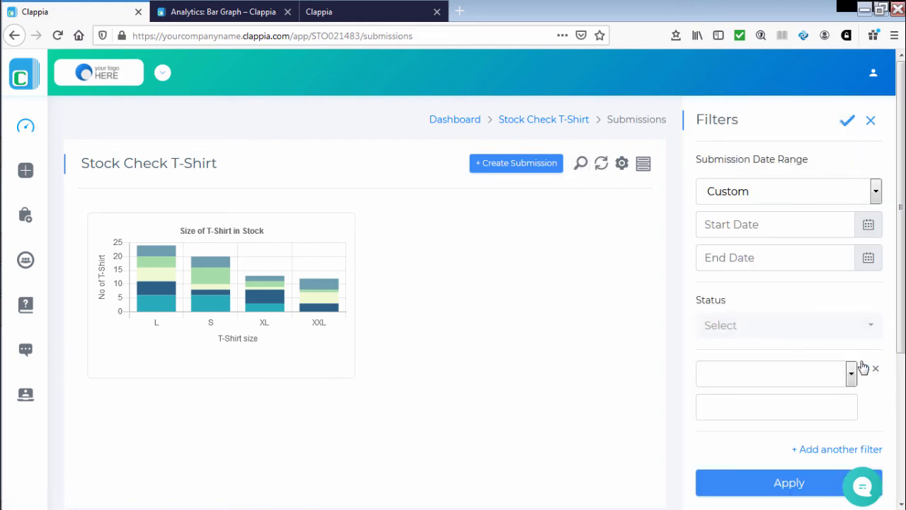
left_click(852, 374)
left_click(718, 309)
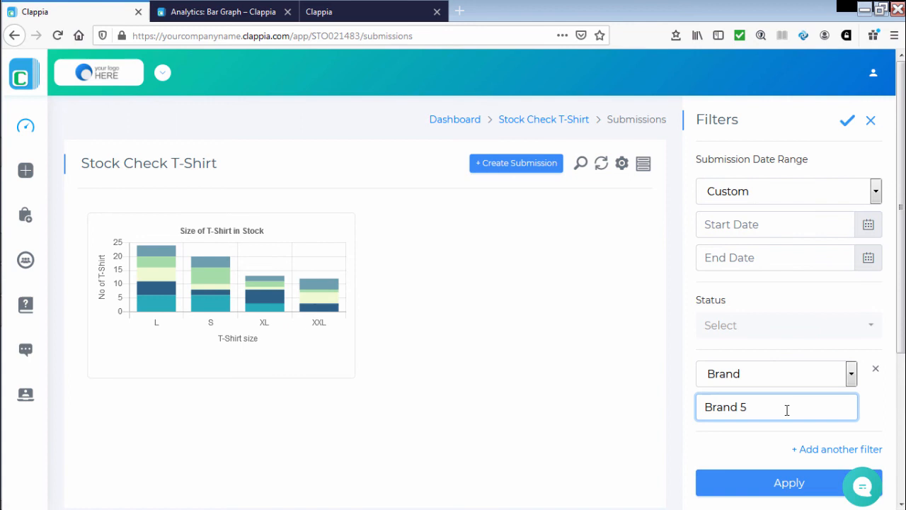
left_click(791, 488)
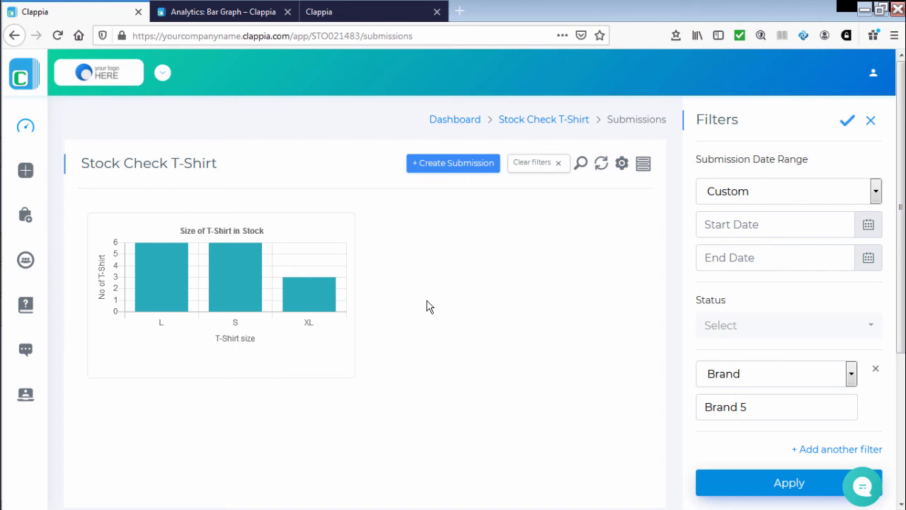
- Apply the Brand filter with Brand 1 to view its sizes in the chart, and remove the filter to show all brands
left_click(774, 401)
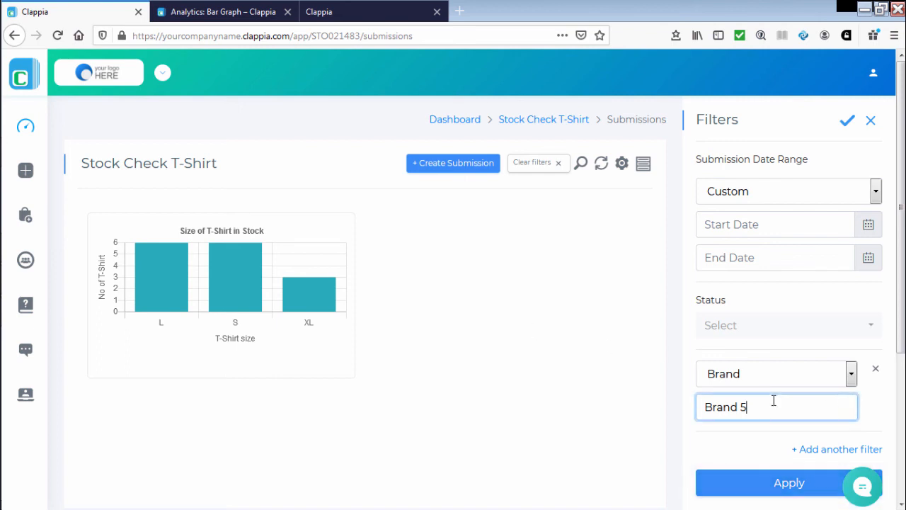
key("BackSpace")
left_click(792, 482)
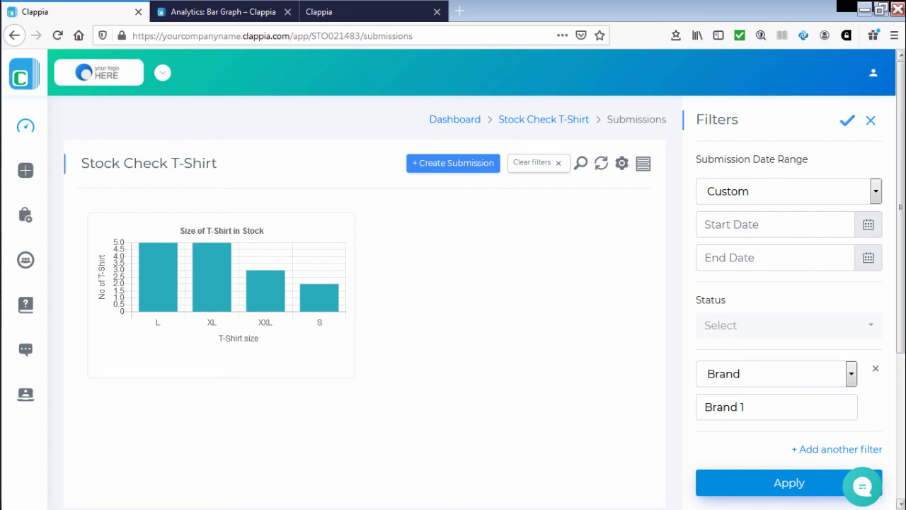
left_click(875, 369)
left_click(809, 399)
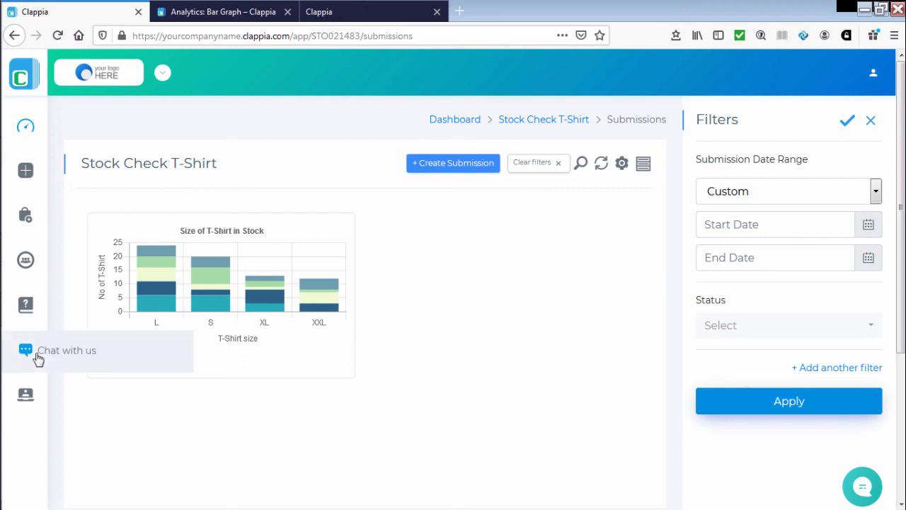
- Look at the support chat and the assistance call scheduler, and switch to the Clappia website's home page
left_click(105, 352)
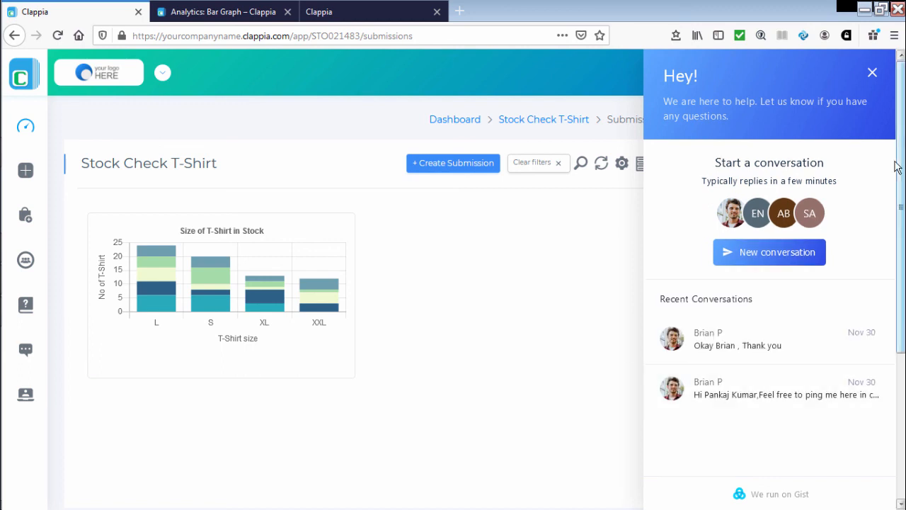
left_click(872, 74)
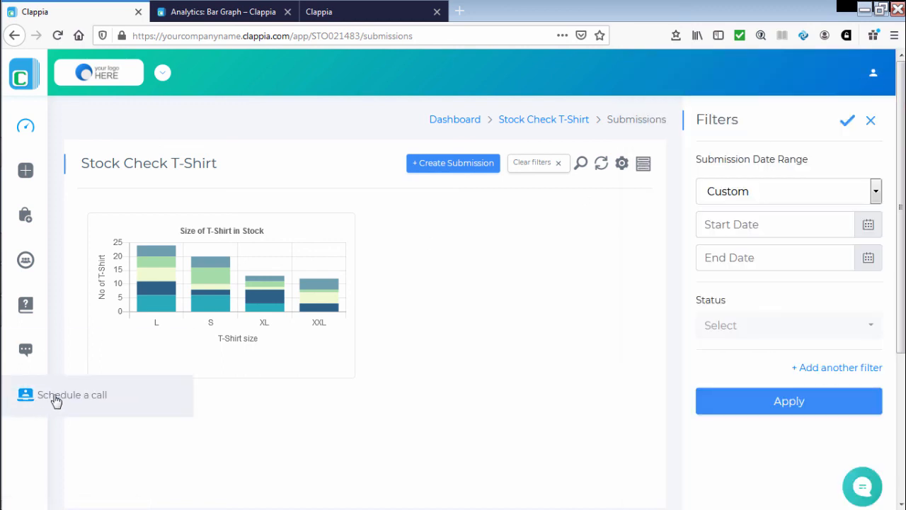
left_click(56, 400)
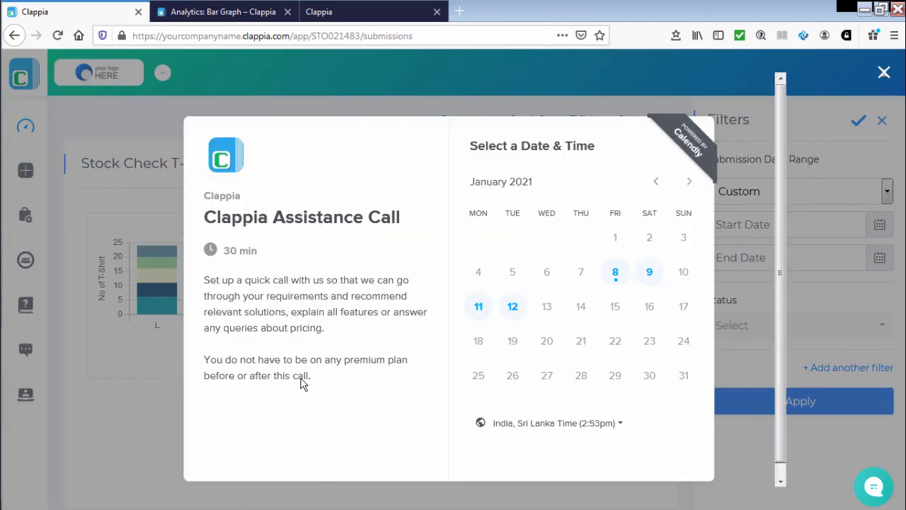
left_click(313, 10)
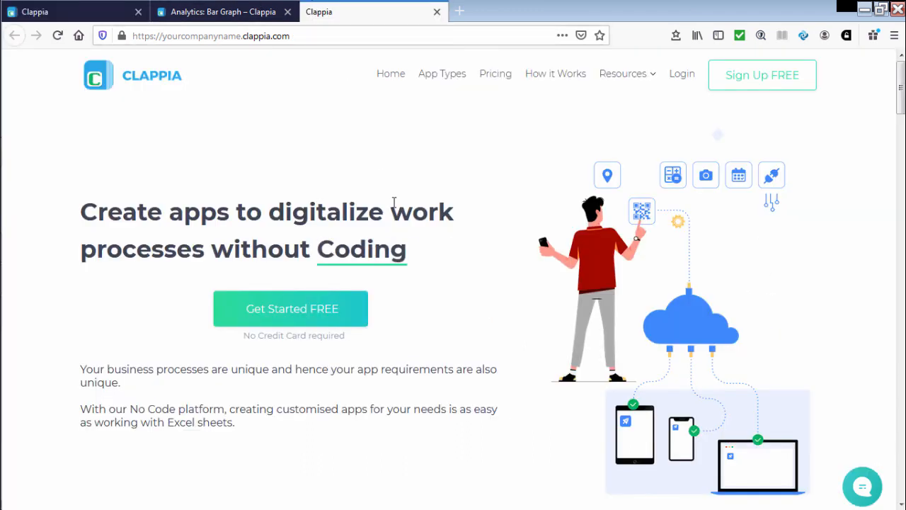